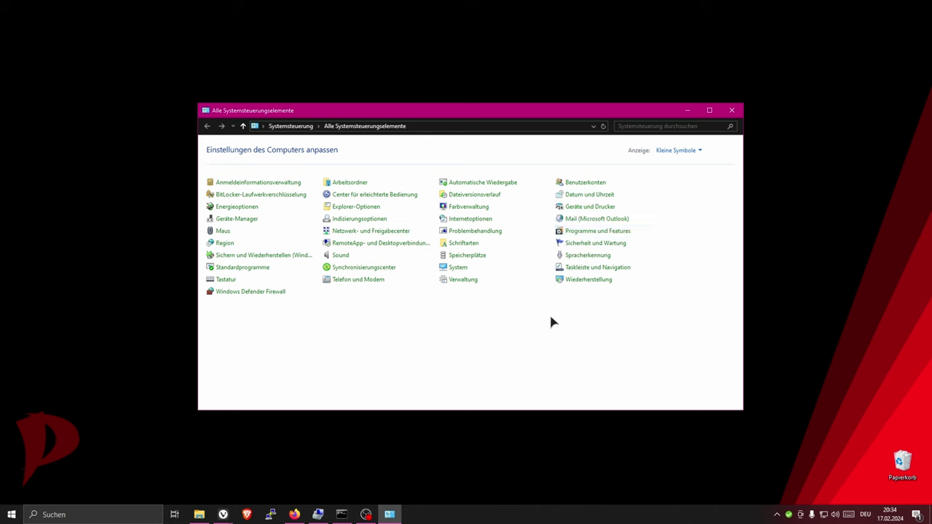
- View Programme und Features, then open the Sichern und Wiederherstellen (Windows 7) page
{"action": "left_click", "coordinate": [575, 233]}
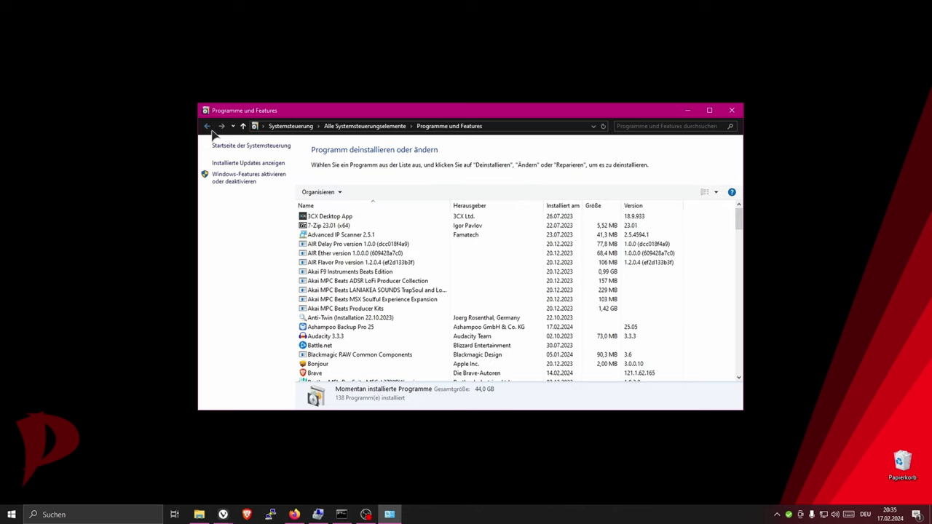
{"action": "left_click", "coordinate": [209, 129]}
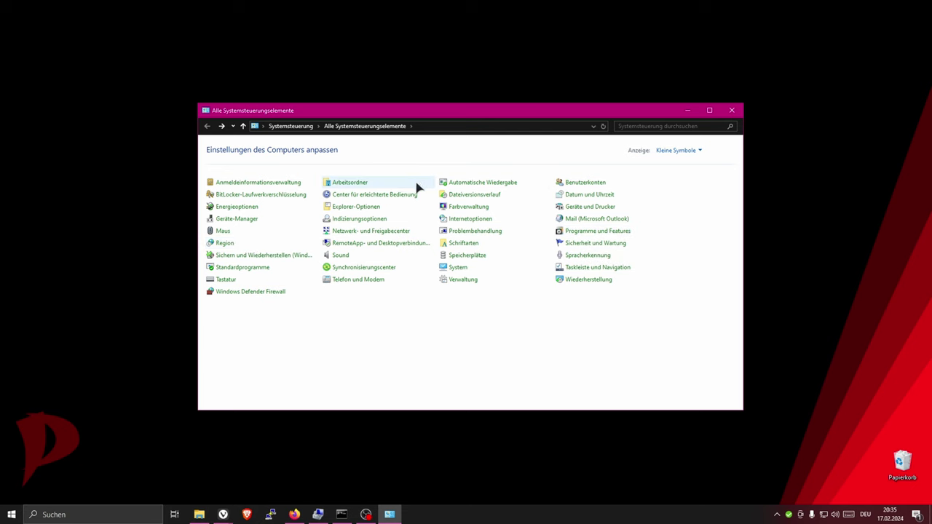
{"action": "left_click", "coordinate": [268, 256]}
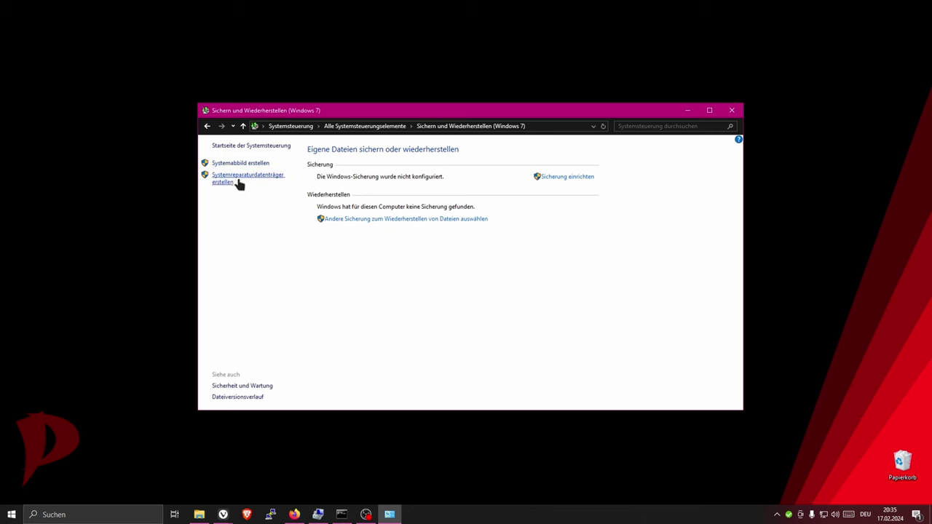
{"action": "left_click", "coordinate": [239, 182]}
{"action": "left_click", "coordinate": [577, 178]}
{"action": "key", "text": "alt+Tab"}
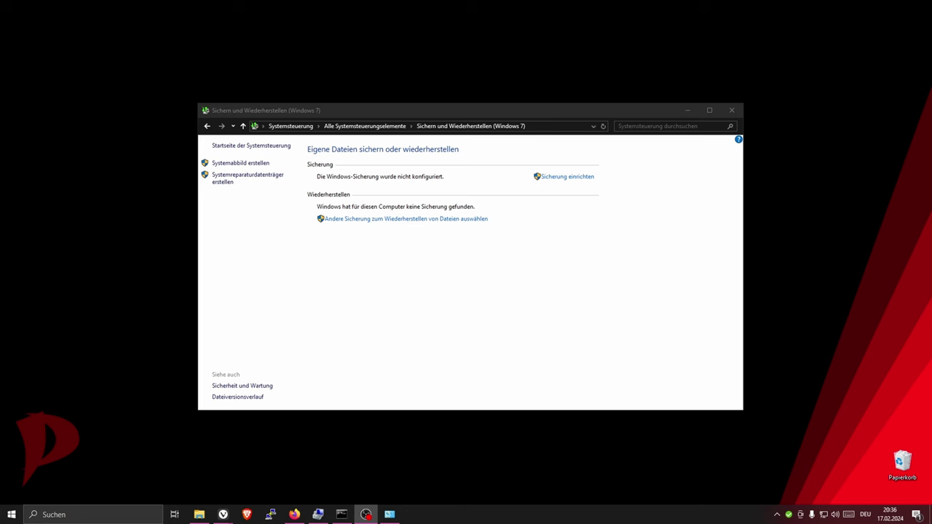
- Close the Control Panel and restore Firefox showing the Acronis Cyber Protect Home Office page
{"action": "left_click", "coordinate": [732, 110]}
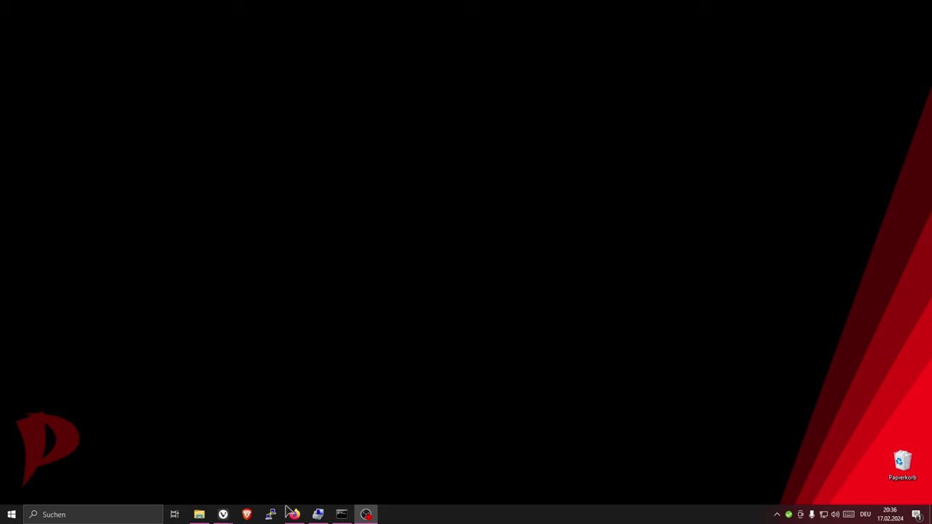
{"action": "mouse_move", "coordinate": [295, 516]}
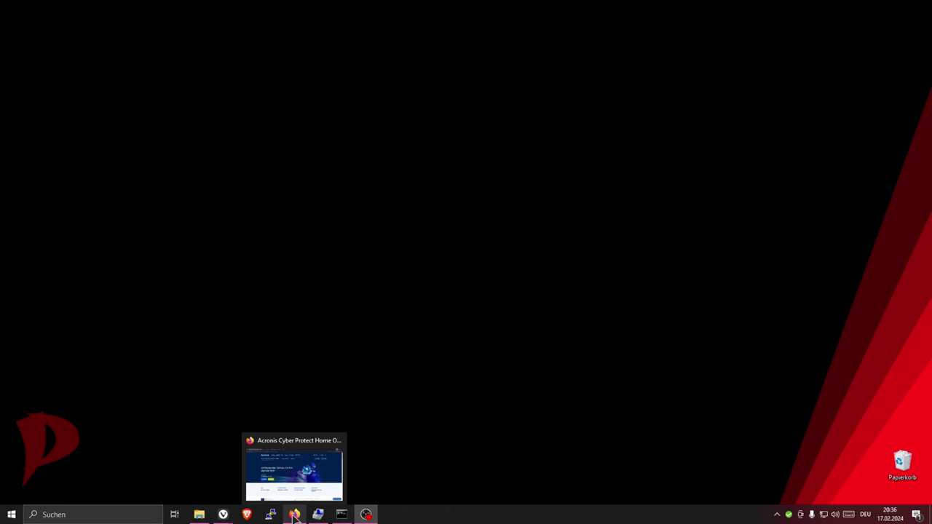
{"action": "left_click", "coordinate": [294, 516]}
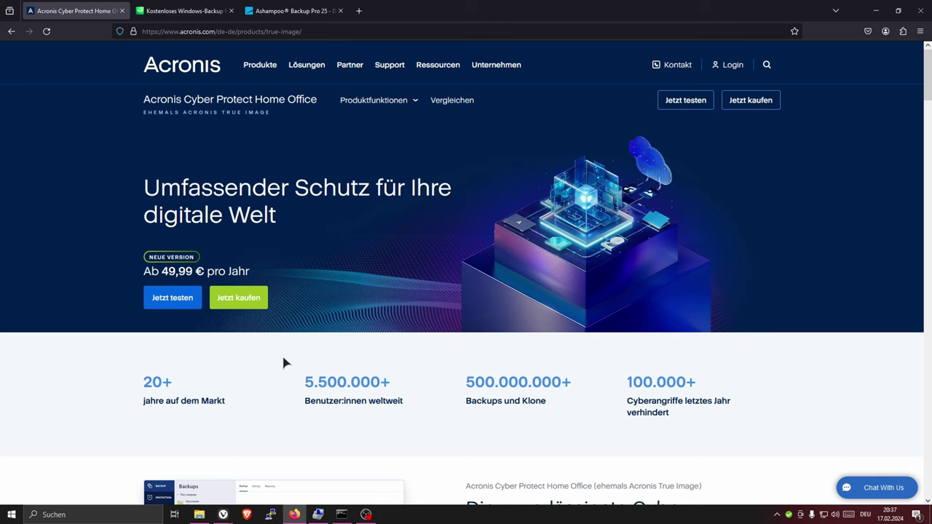
- View the Veeam Agent for Microsoft Windows page, then the Ashampoo Backup Pro 25 page
{"action": "left_click", "coordinate": [192, 16]}
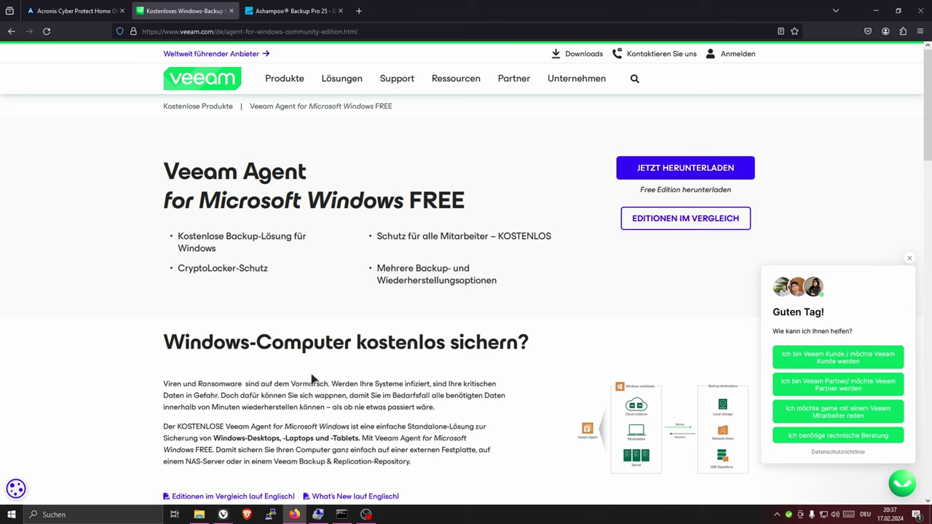
{"action": "left_click", "coordinate": [284, 13]}
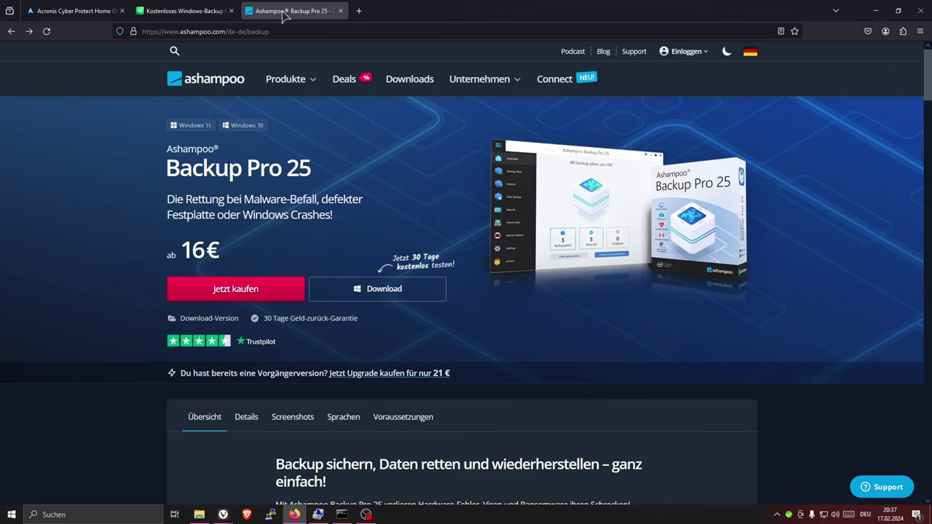
- Show the Backup Pro 25 licence plans: 16€ yearly or 50€ one-time
{"action": "left_click", "coordinate": [232, 288]}
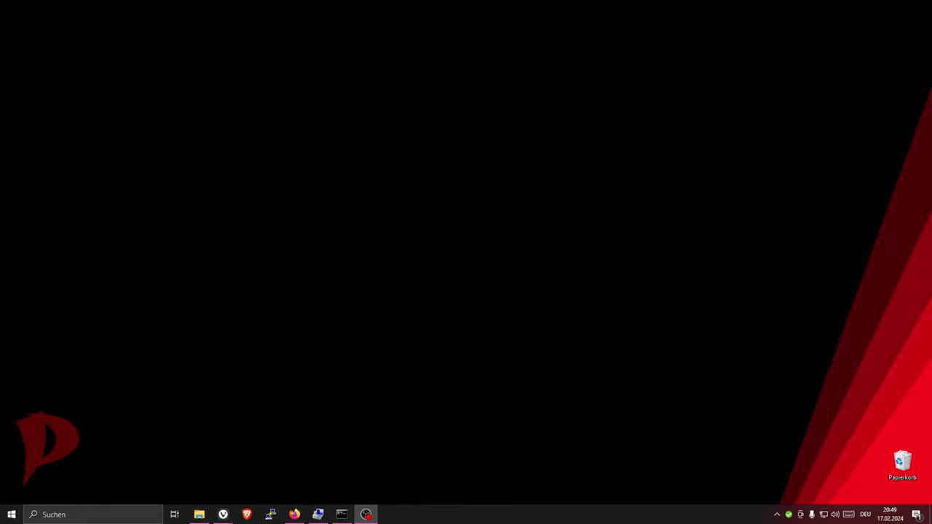
- Launch Ashampoo Backup Pro 25 from Start and show the Backup-Pläne page with CS-Pauli-23
{"action": "left_click", "coordinate": [4, 518]}
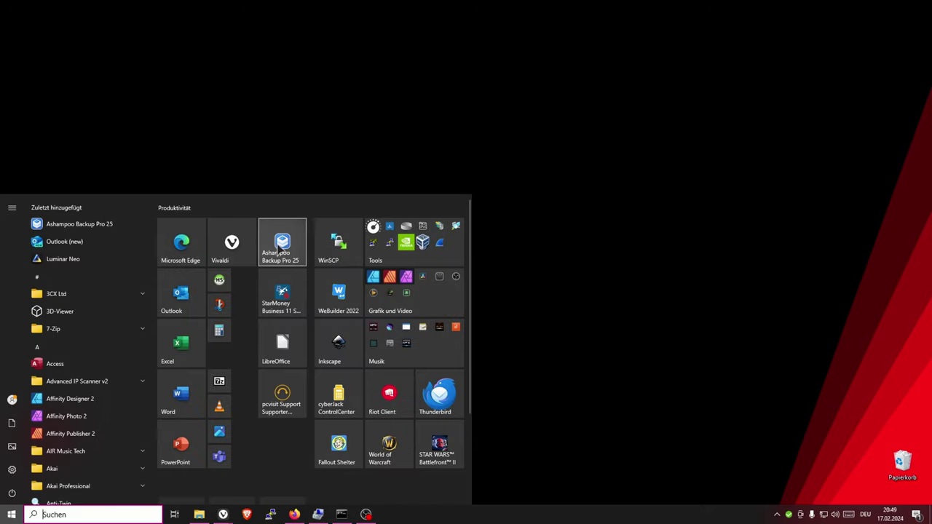
{"action": "left_click", "coordinate": [276, 247]}
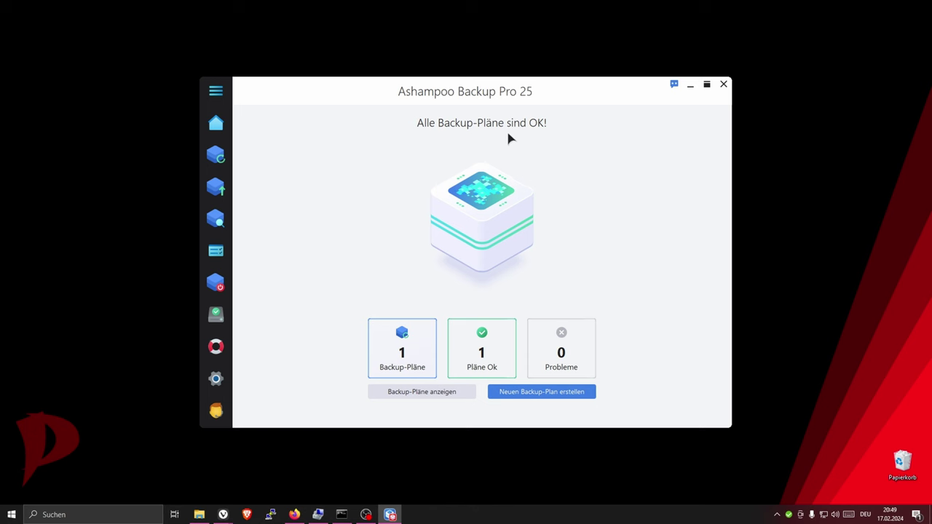
{"action": "mouse_move", "coordinate": [217, 128]}
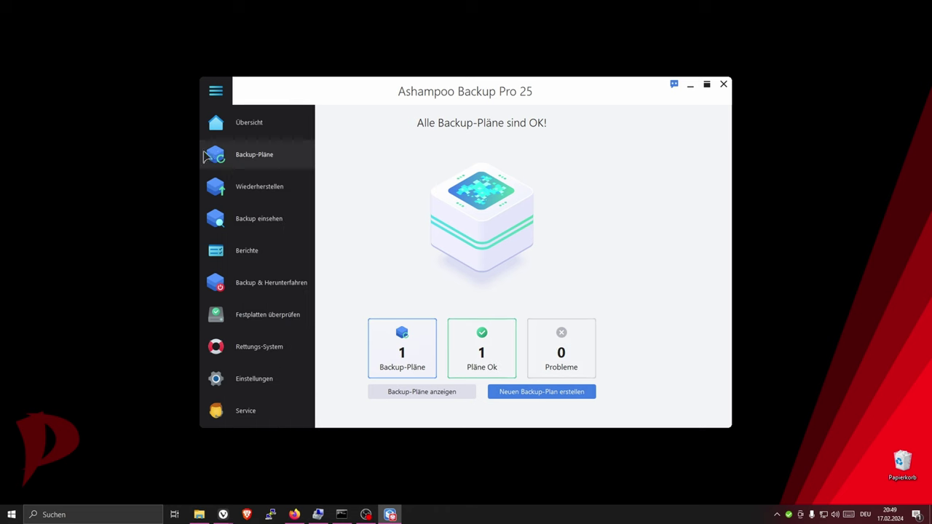
{"action": "left_click", "coordinate": [228, 156]}
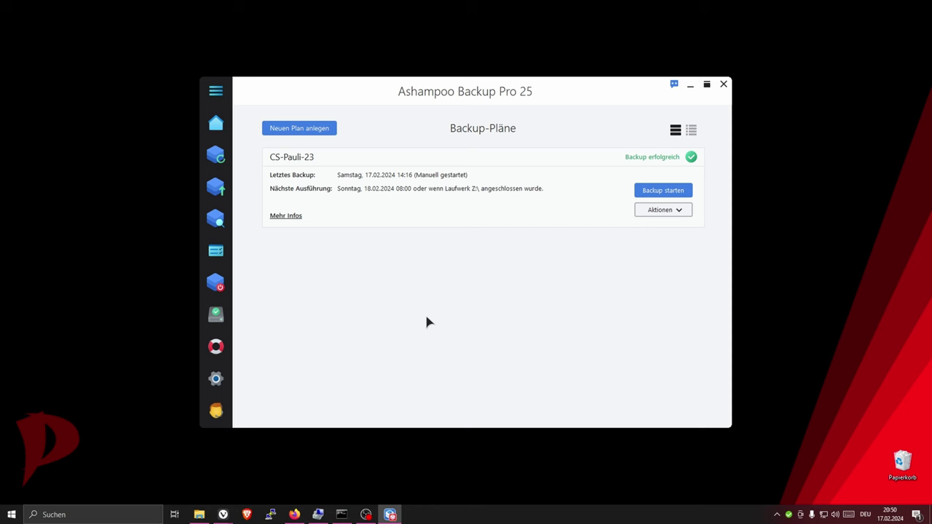
- In the restore wizard, select CS-Pauli-23 and choose restoring from another storage location
{"action": "mouse_move", "coordinate": [202, 245]}
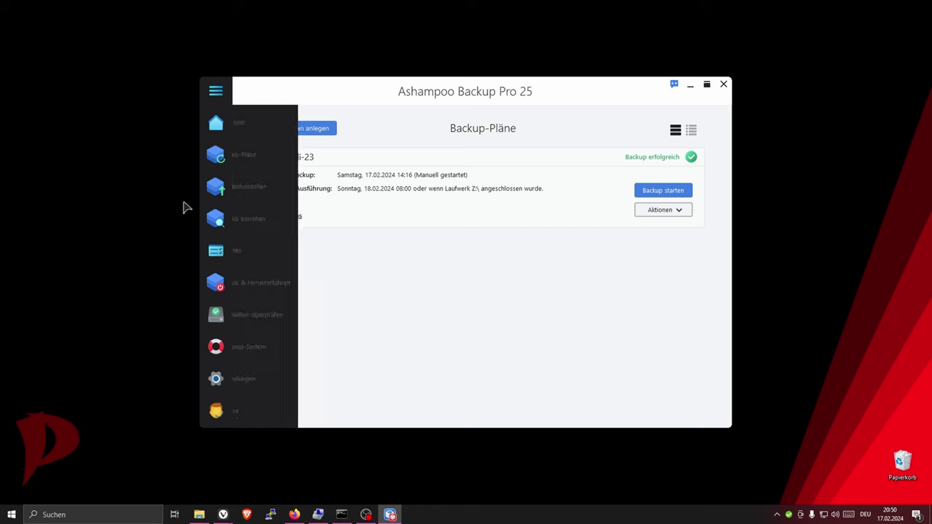
{"action": "left_click", "coordinate": [228, 193]}
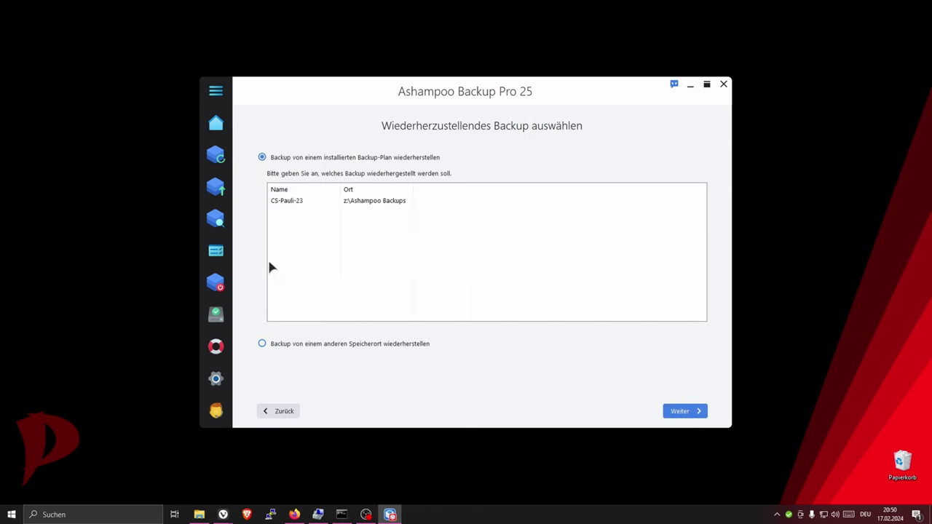
{"action": "left_click", "coordinate": [302, 204]}
{"action": "left_click", "coordinate": [290, 347]}
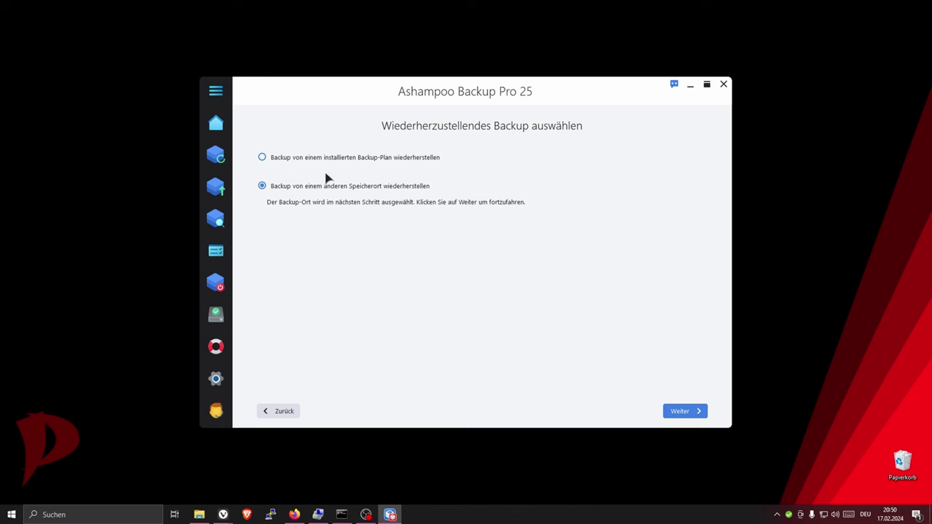
- Look at the Backup einsehen page, then open the Berichte reports list
{"action": "left_click", "coordinate": [215, 218]}
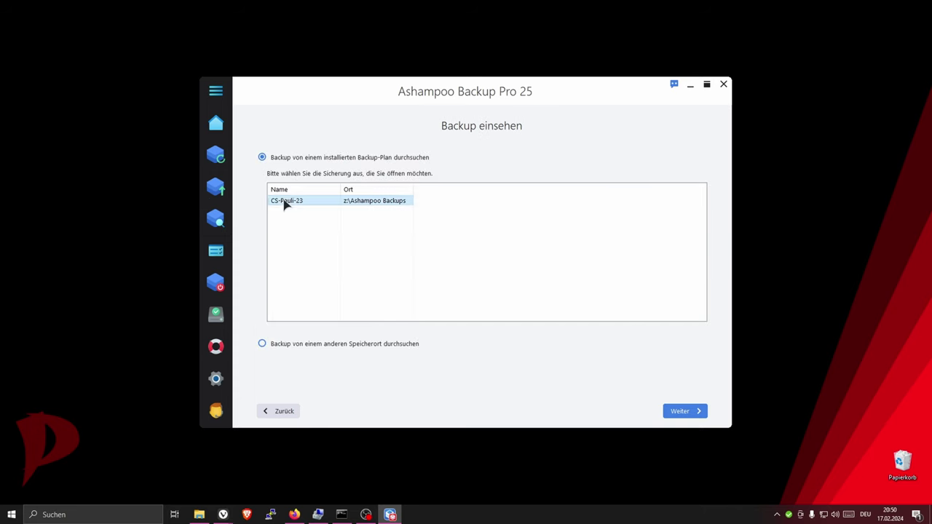
{"action": "mouse_move", "coordinate": [217, 222]}
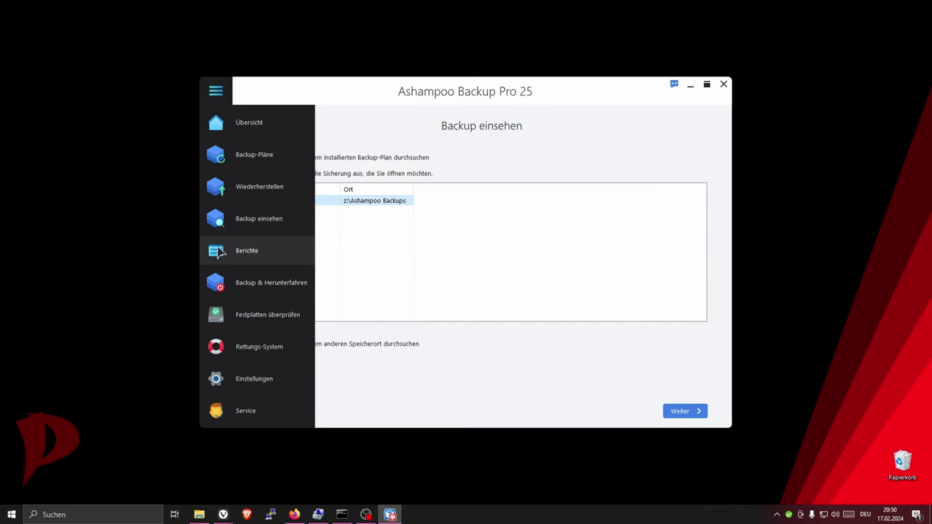
{"action": "left_click", "coordinate": [218, 252]}
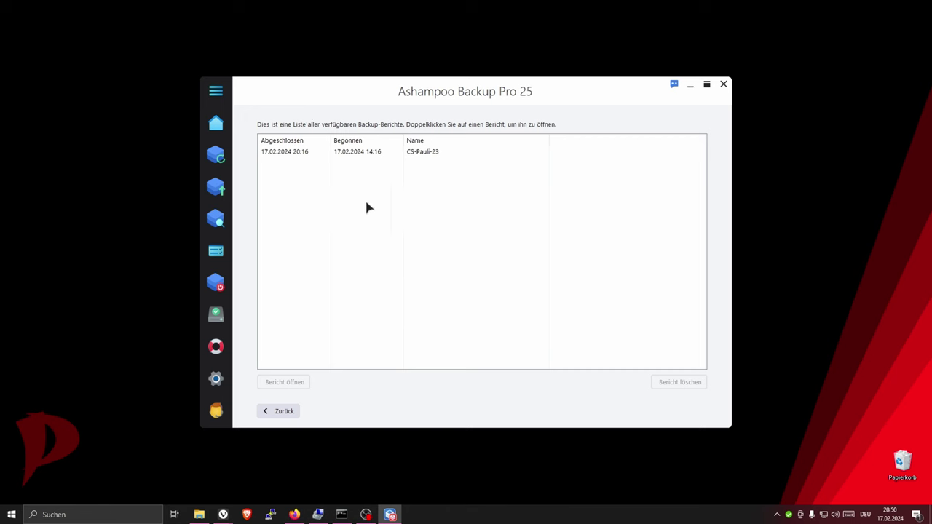
- Visit the Backup & Herunterfahren, Festplatten überprüfen and Rettungs-System pages in turn
{"action": "left_click", "coordinate": [218, 284]}
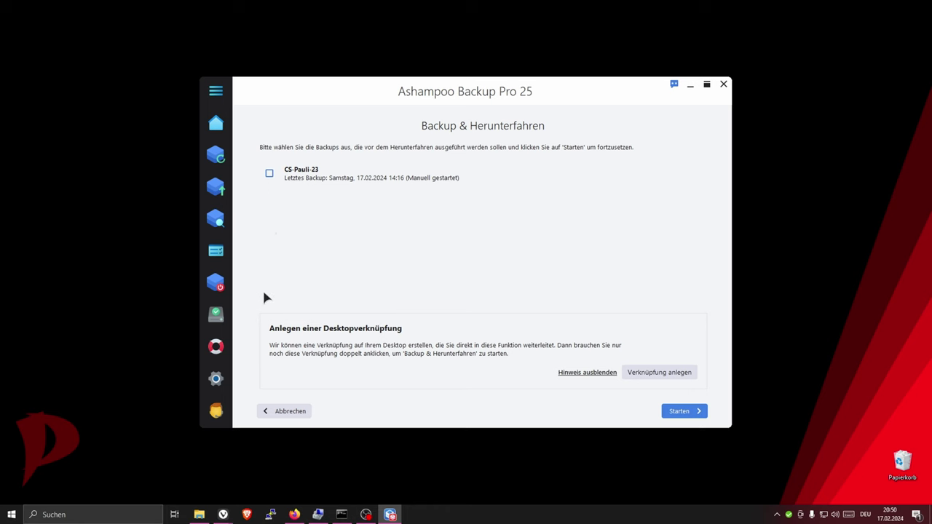
{"action": "left_click", "coordinate": [224, 319]}
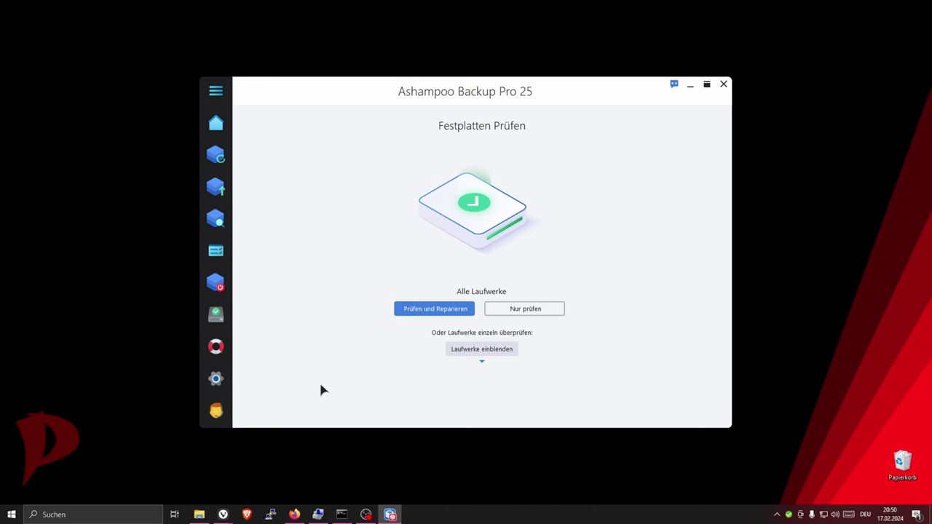
{"action": "left_click", "coordinate": [219, 346]}
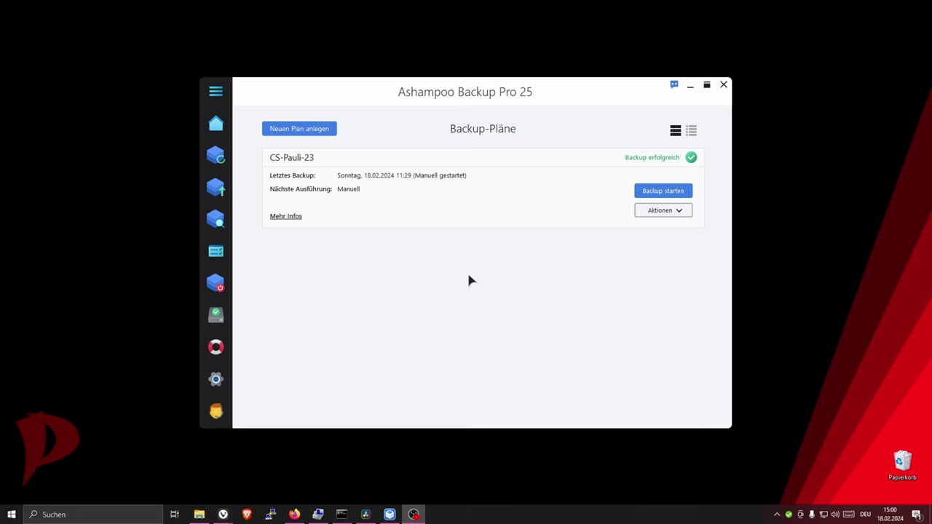
- Create a new plan with 'Lokales Laufwerk oder Netzwerk-Laufwerk' as its storage type
{"action": "left_click", "coordinate": [318, 131]}
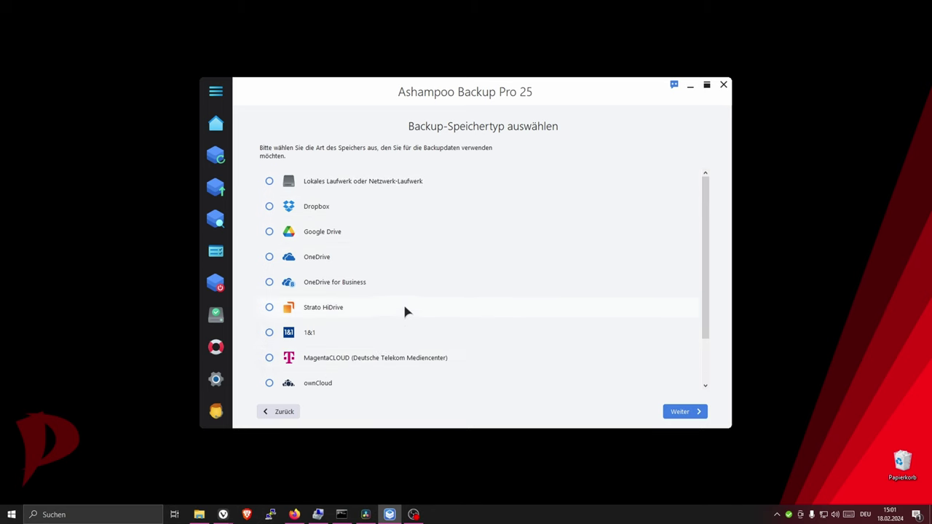
{"action": "scroll", "coordinate": [405, 312], "scroll_direction": "down", "scroll_amount": 2}
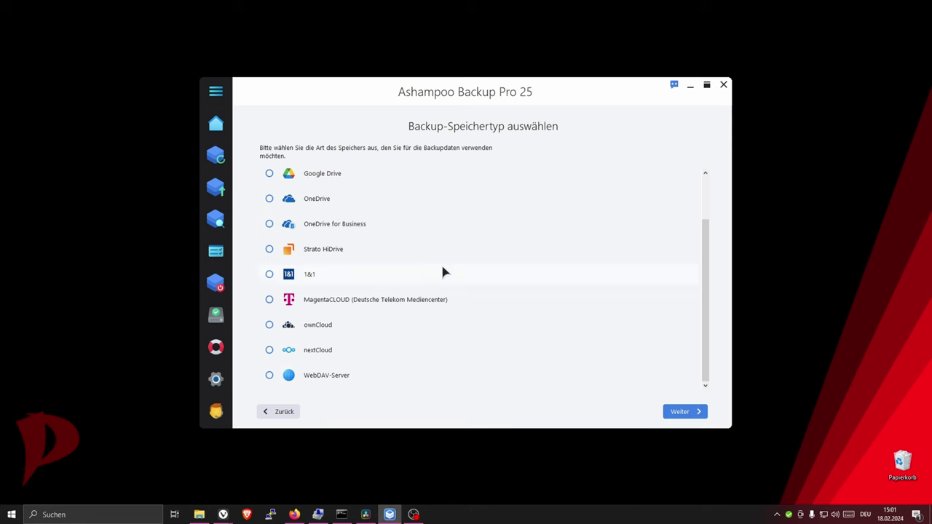
{"action": "scroll", "coordinate": [364, 218], "scroll_direction": "up", "scroll_amount": 3}
{"action": "left_click", "coordinate": [322, 182]}
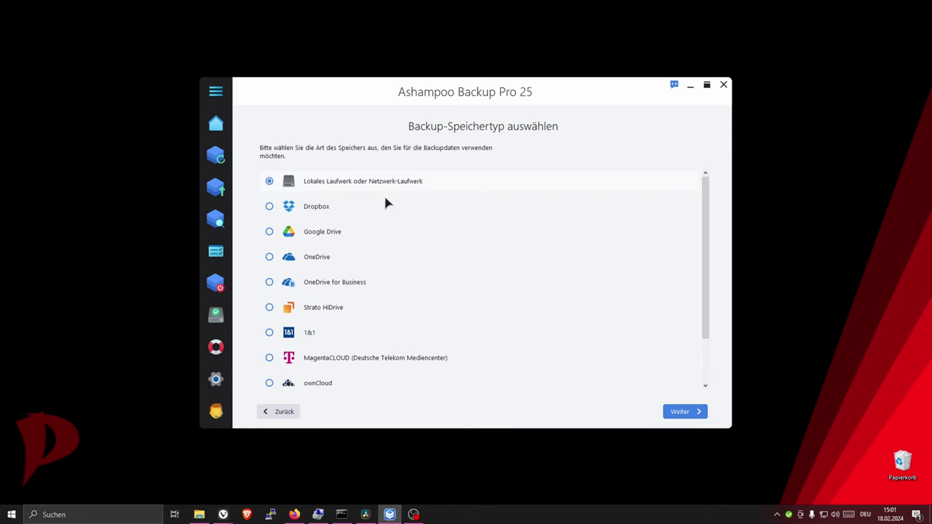
- Choose drive Z: (Backup2302) as the backup destination and continue to plan naming
{"action": "left_click", "coordinate": [682, 413]}
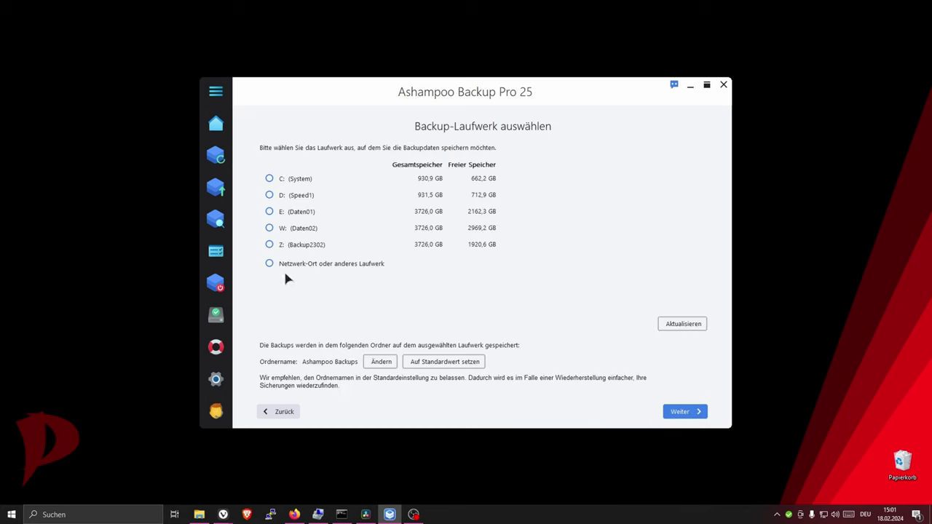
{"action": "left_click", "coordinate": [270, 245]}
{"action": "left_click", "coordinate": [679, 412]}
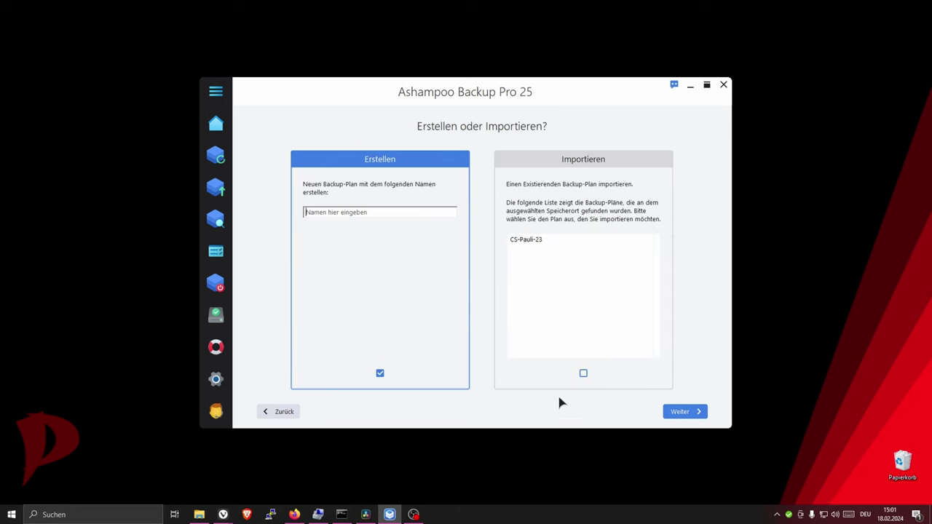
- Name the plan 'test' and continue with 'Ohne Vorlage fortsetzen' to 'Was möchten Sie sichern?'
{"action": "type", "text": "test"}
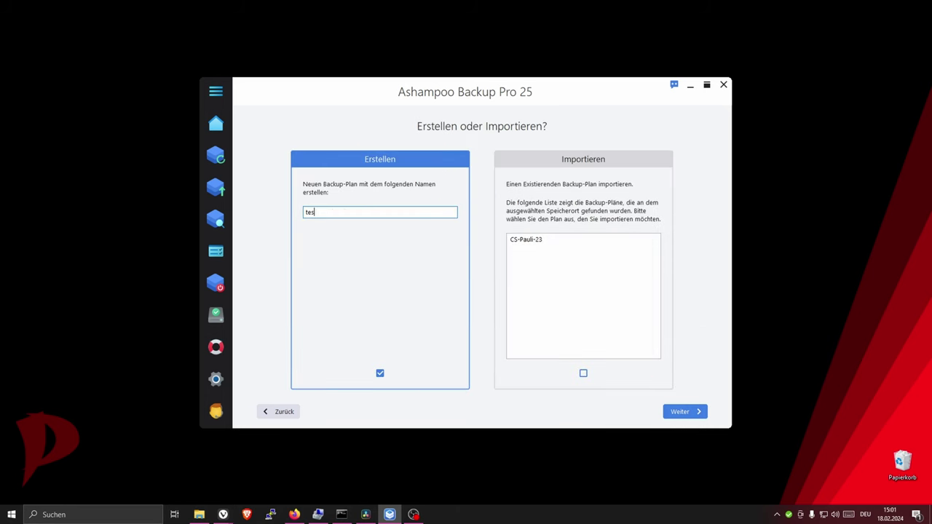
{"action": "left_click", "coordinate": [698, 412]}
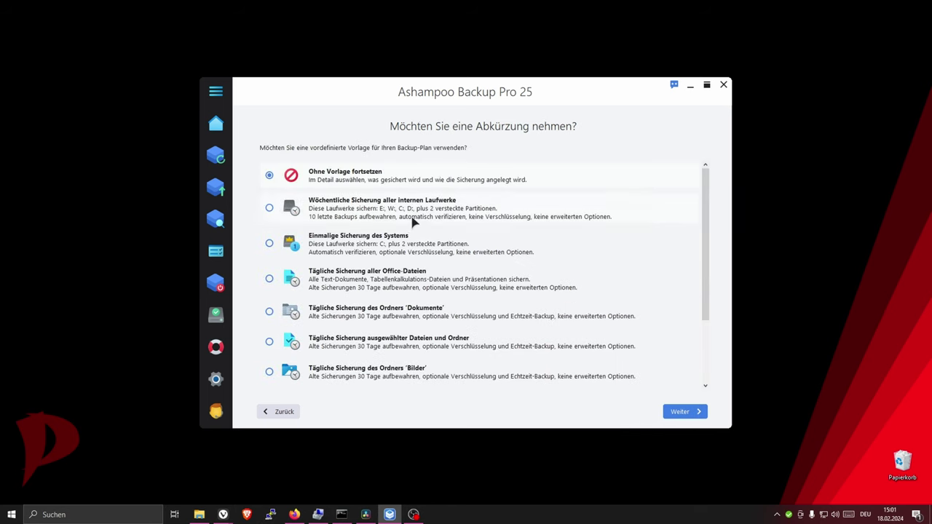
{"action": "scroll", "coordinate": [416, 233], "scroll_direction": "down", "scroll_amount": 2}
{"action": "scroll", "coordinate": [426, 260], "scroll_direction": "up", "scroll_amount": 2}
{"action": "left_click", "coordinate": [683, 413]}
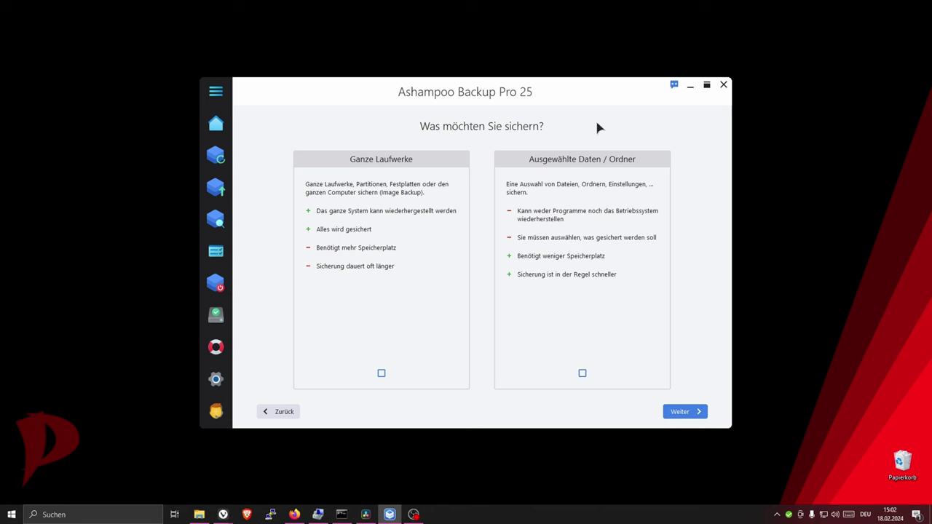
- Choose a whole-drive backup, exclude W: [Daten02], and search Windows for 'compu'
{"action": "left_click", "coordinate": [381, 374]}
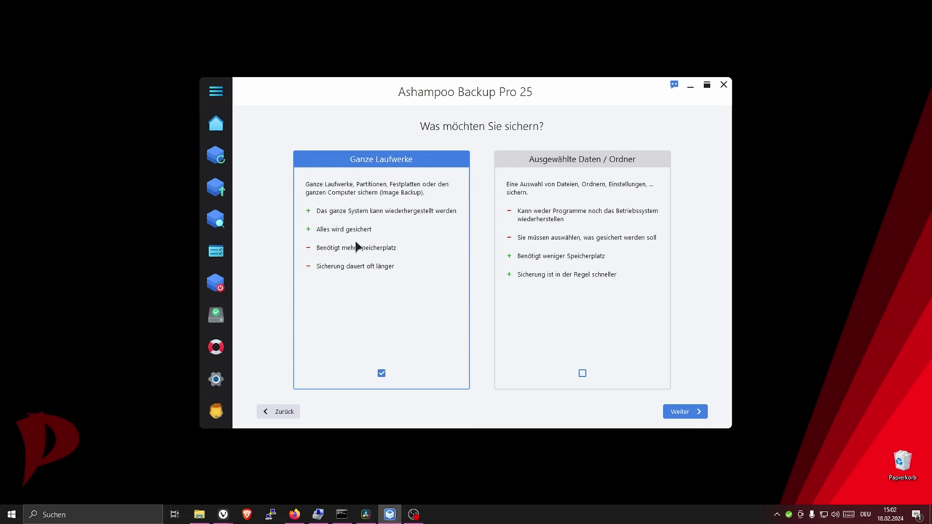
{"action": "left_click", "coordinate": [701, 414]}
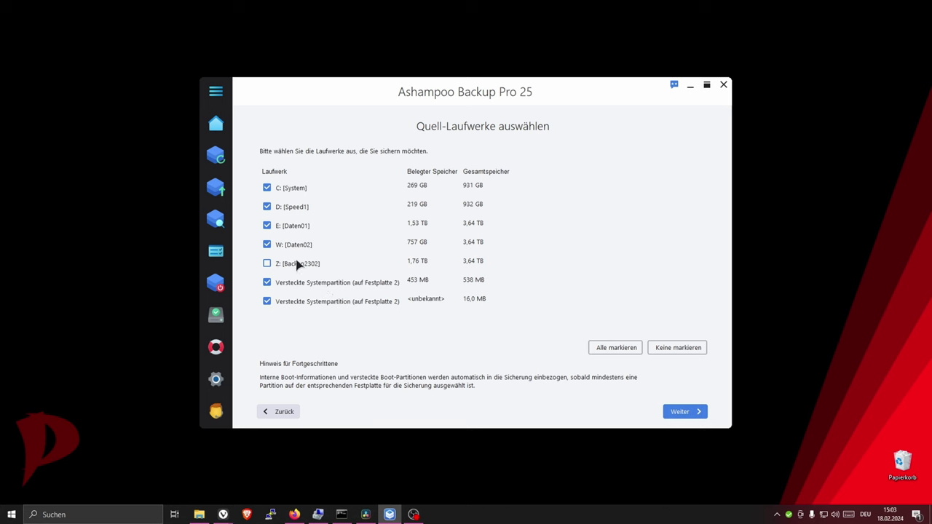
{"action": "left_click", "coordinate": [267, 245]}
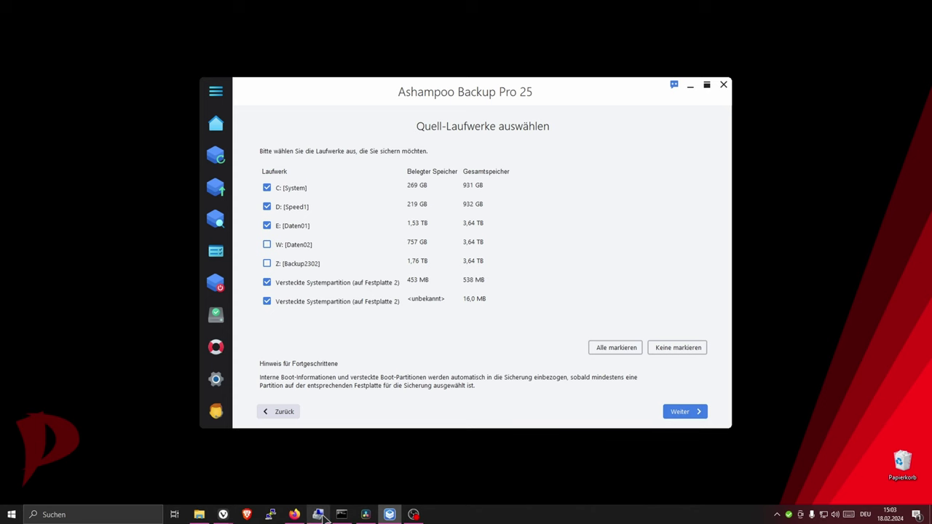
{"action": "left_click", "coordinate": [37, 513]}
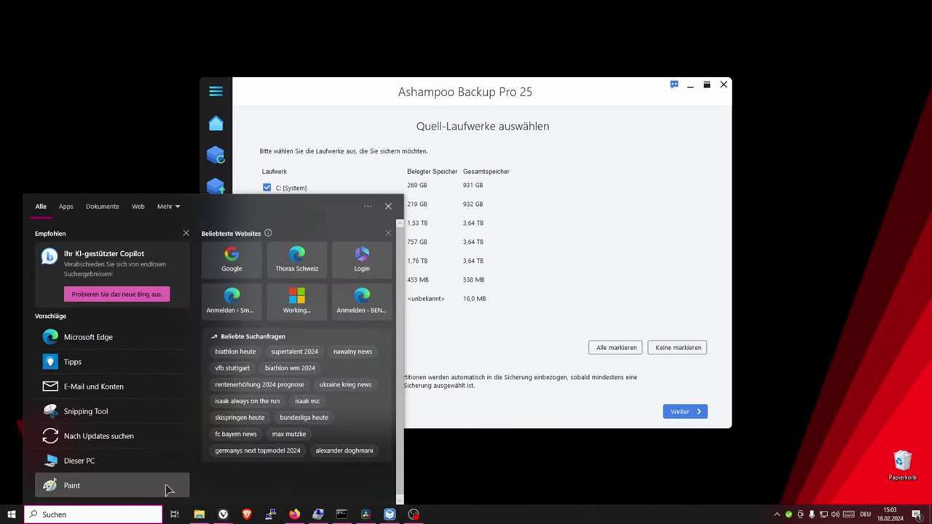
{"action": "type", "text": "com"}
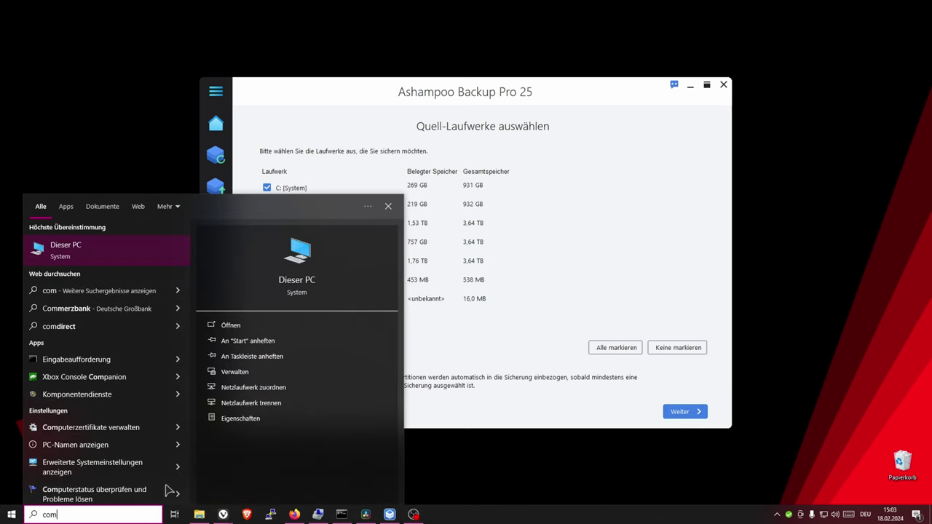
{"action": "type", "text": "pu"}
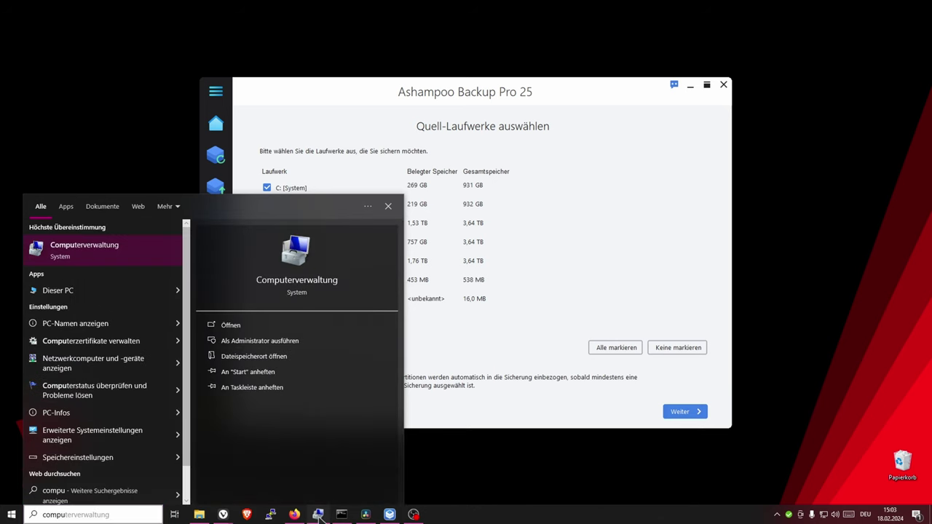
- Open Computer Management and inspect Datenträger 2's 100 MB EFI and 538 MB recovery partitions
{"action": "key", "text": "Return"}
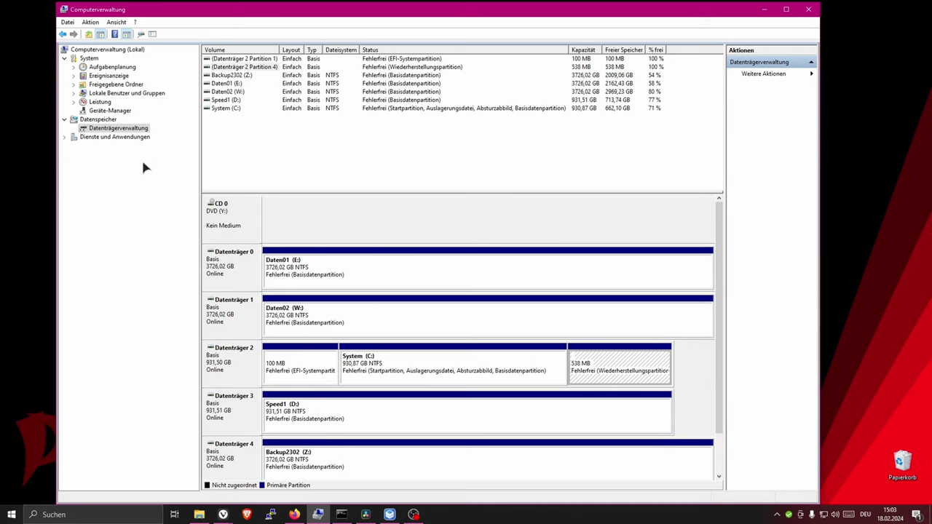
{"action": "left_click", "coordinate": [390, 515]}
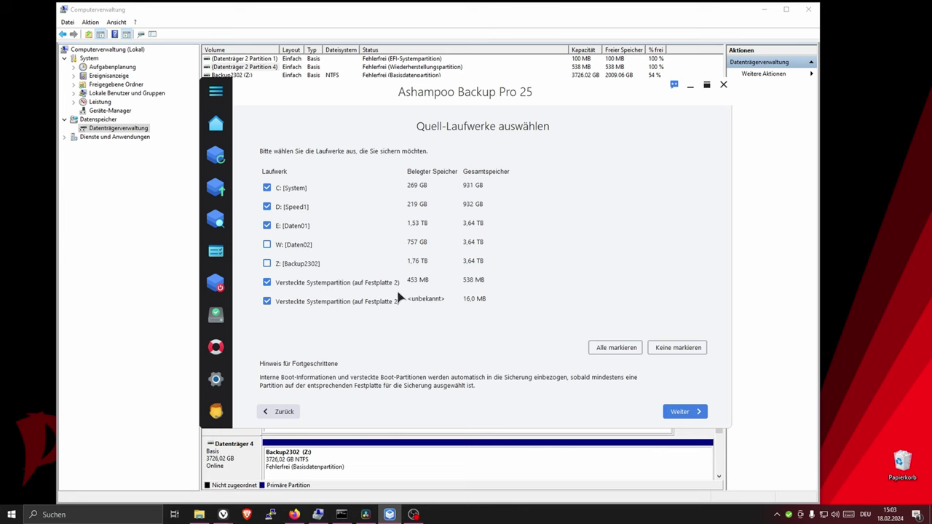
{"action": "left_click", "coordinate": [155, 474]}
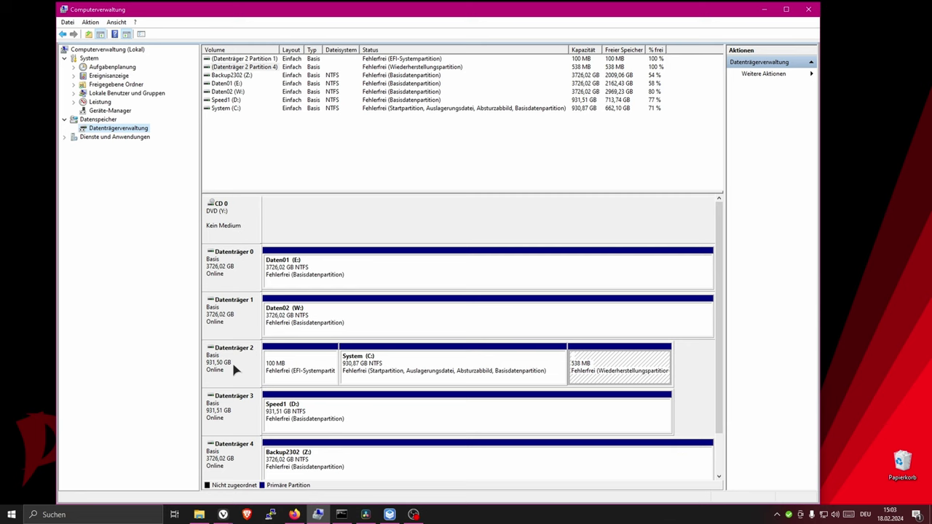
{"action": "left_click", "coordinate": [289, 366]}
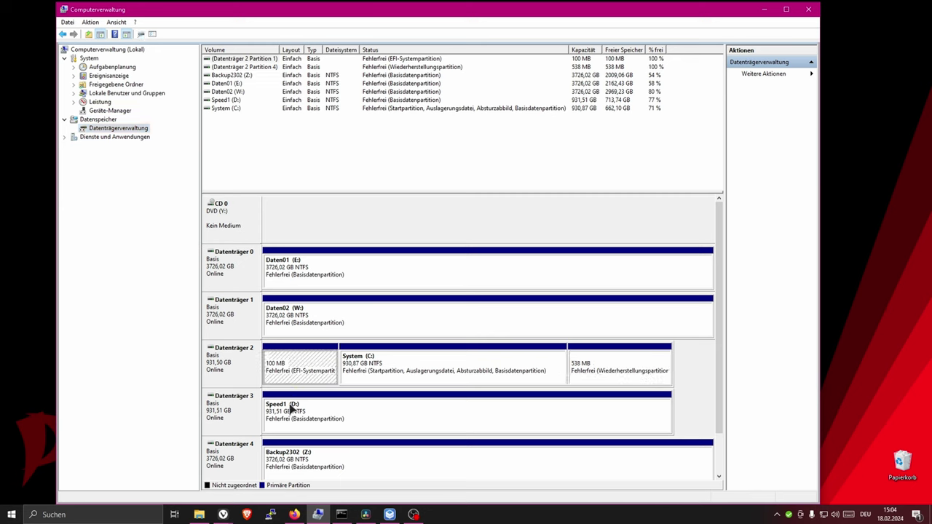
{"action": "left_click", "coordinate": [618, 357]}
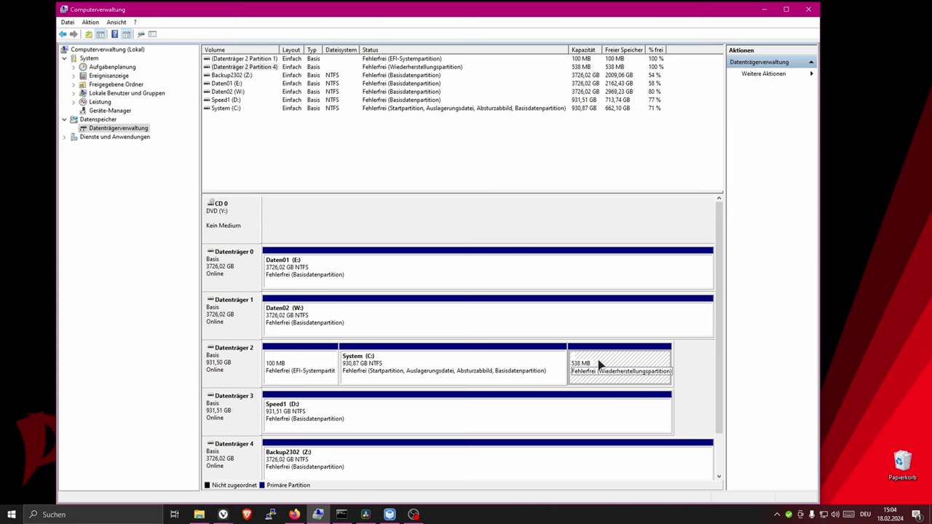
{"action": "left_click", "coordinate": [389, 514]}
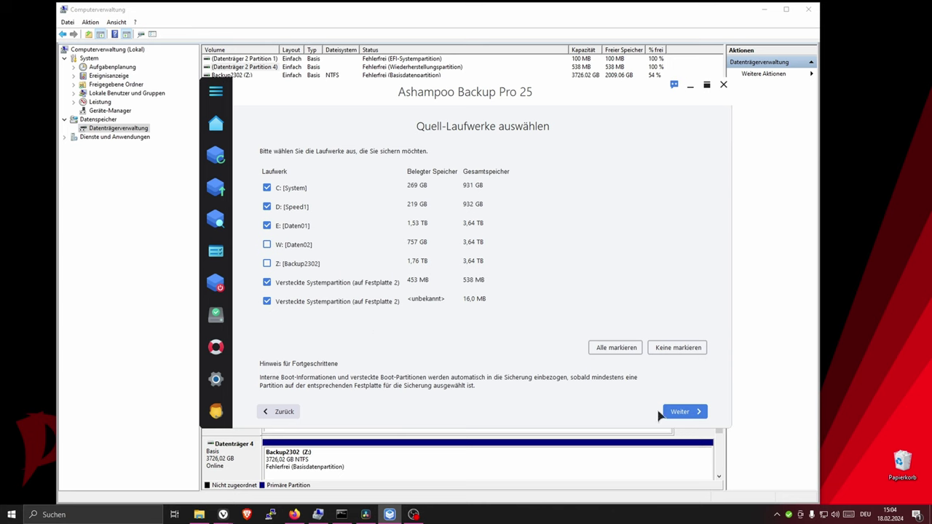
- Confirm the drive selection, close Computer Management, and keep 'Backup nicht verschlüsseln' selected
{"action": "left_click", "coordinate": [681, 411]}
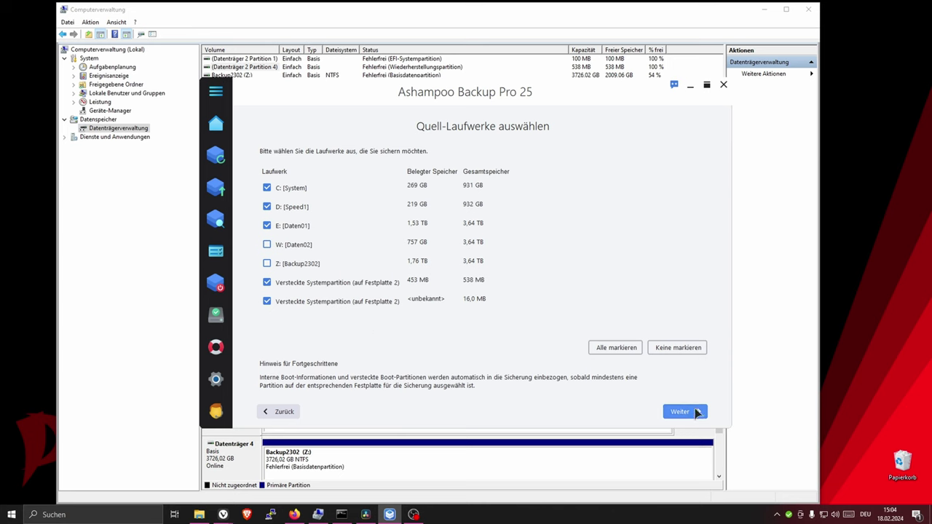
{"action": "left_click", "coordinate": [809, 9]}
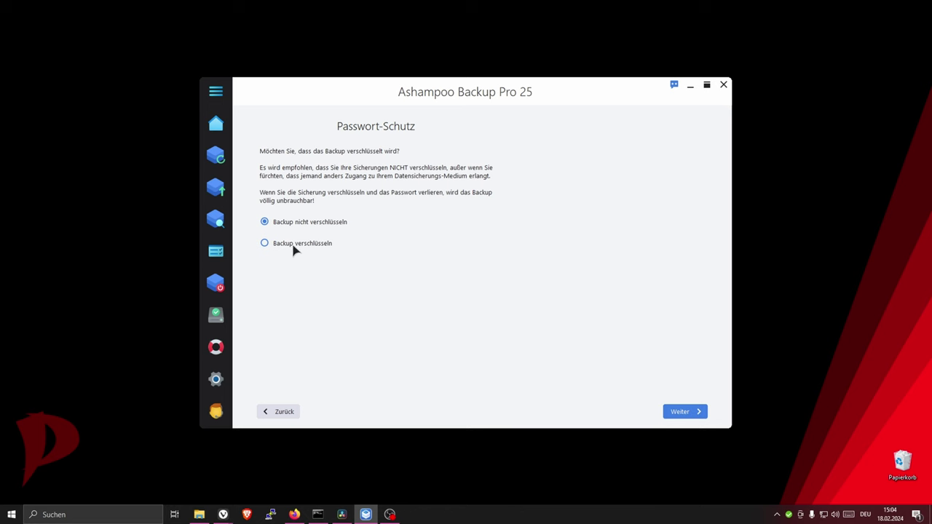
{"action": "left_click", "coordinate": [295, 250]}
{"action": "left_click", "coordinate": [368, 274]}
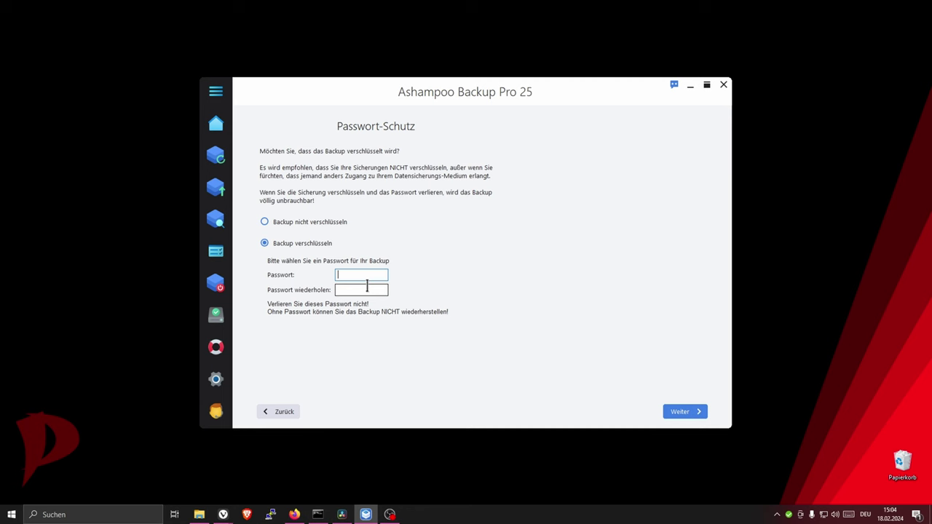
{"action": "left_click", "coordinate": [276, 223]}
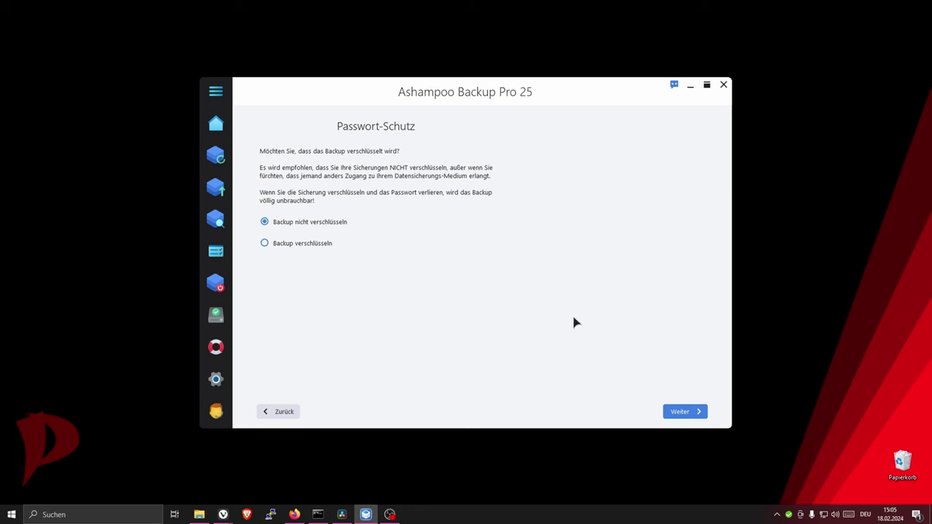
{"action": "left_click", "coordinate": [684, 413]}
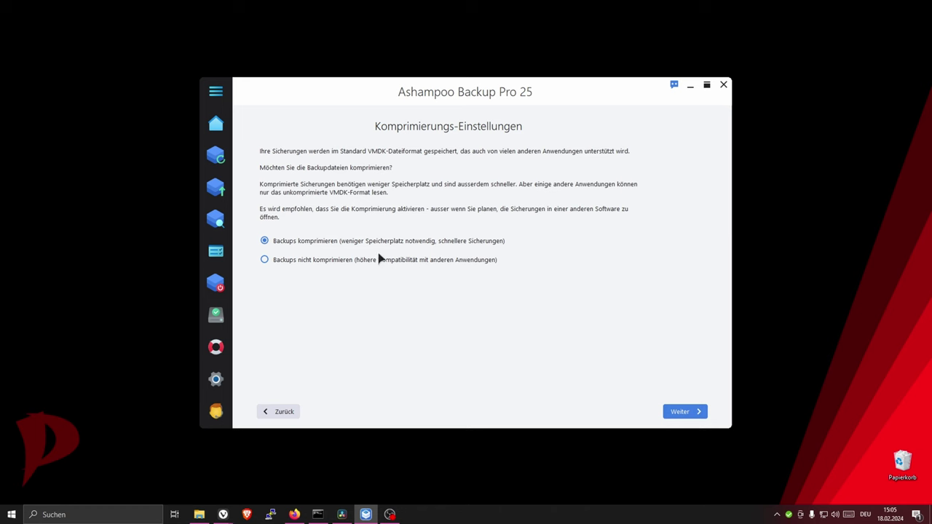
- Leave 'Backups komprimieren' selected and continue to the versioning settings
{"action": "left_click", "coordinate": [696, 414]}
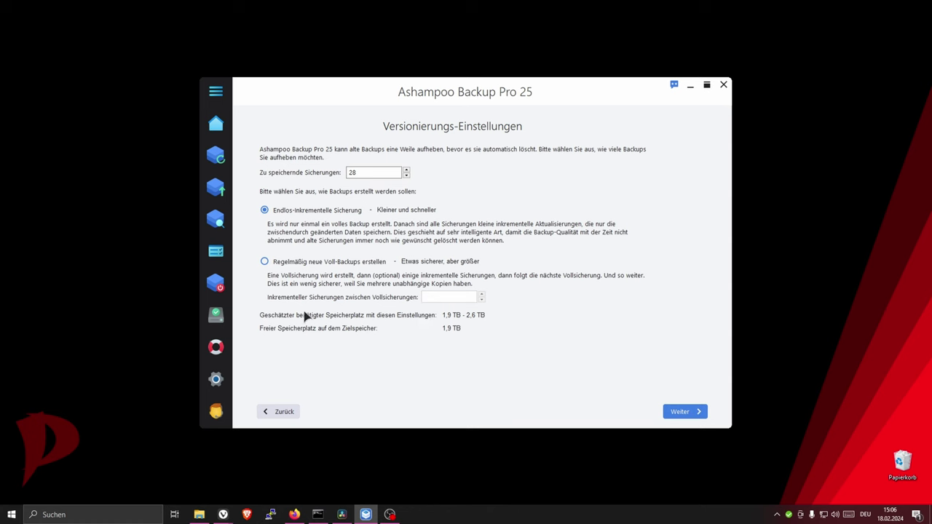
- Raise 'Zu speichernde Sicherungen' to 30 with endless incremental backup selected
{"action": "left_click", "coordinate": [289, 263]}
{"action": "left_click", "coordinate": [276, 211]}
{"action": "left_click", "coordinate": [406, 171]}
{"action": "left_click", "coordinate": [406, 172]}
{"action": "left_click", "coordinate": [405, 171]}
{"action": "left_click", "coordinate": [406, 171]}
{"action": "left_click", "coordinate": [406, 171]}
{"action": "left_click", "coordinate": [406, 171]}
{"action": "left_click", "coordinate": [406, 171]}
{"action": "left_click", "coordinate": [405, 172]}
{"action": "left_click", "coordinate": [407, 170]}
{"action": "left_click", "coordinate": [406, 170]}
{"action": "left_click", "coordinate": [406, 170]}
{"action": "left_click", "coordinate": [406, 171]}
{"action": "scroll", "coordinate": [408, 175], "scroll_direction": "down", "scroll_amount": 7}
{"action": "scroll", "coordinate": [407, 177], "scroll_direction": "down", "scroll_amount": 3}
{"action": "scroll", "coordinate": [406, 178], "scroll_direction": "down", "scroll_amount": 2}
- Try full backups with 15 incrementals between them, then revert to endless incremental and submit
{"action": "left_click", "coordinate": [281, 264]}
{"action": "left_click", "coordinate": [456, 298]}
{"action": "left_click", "coordinate": [482, 301]}
{"action": "left_click", "coordinate": [481, 300]}
{"action": "left_click", "coordinate": [481, 300]}
{"action": "left_click", "coordinate": [482, 300]}
{"action": "left_click", "coordinate": [482, 300]}
{"action": "left_click", "coordinate": [481, 300]}
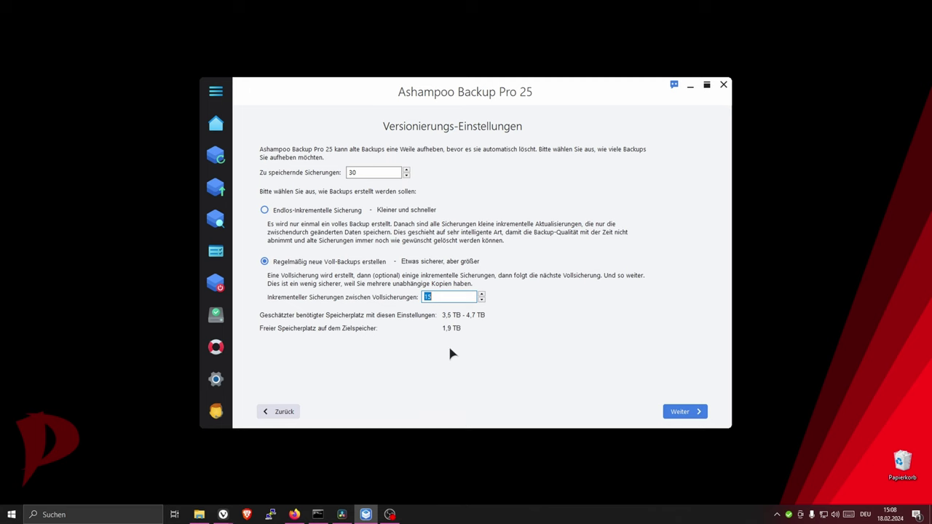
{"action": "key", "text": "shift+Tab"}
{"action": "key", "text": "Up"}
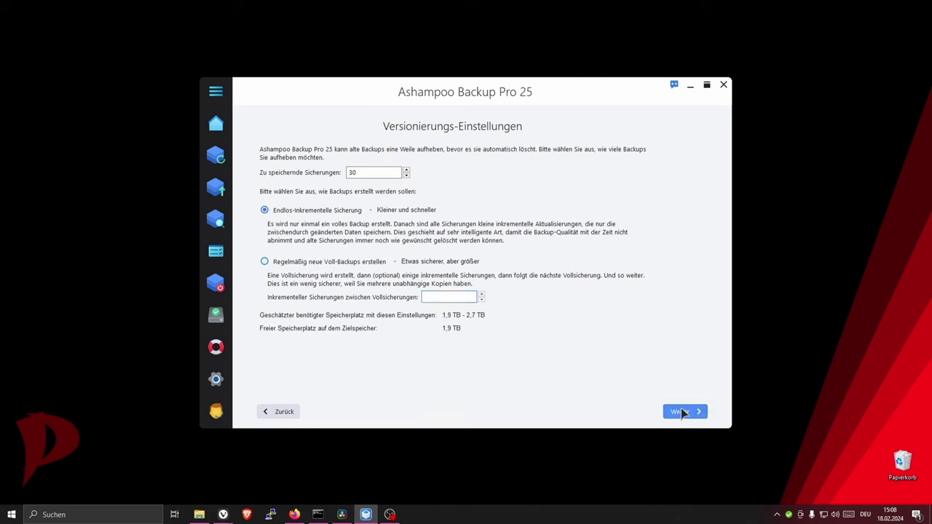
{"action": "left_click", "coordinate": [683, 412]}
- Accept the low-free-space warning and turn off Plug & Play Backup
{"action": "left_click", "coordinate": [543, 262]}
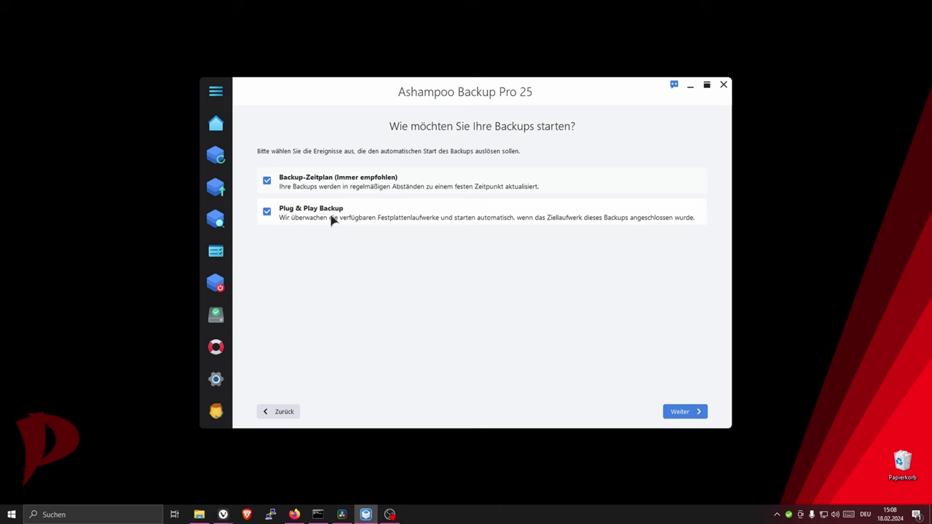
{"action": "left_click", "coordinate": [267, 212]}
{"action": "left_click", "coordinate": [677, 410]}
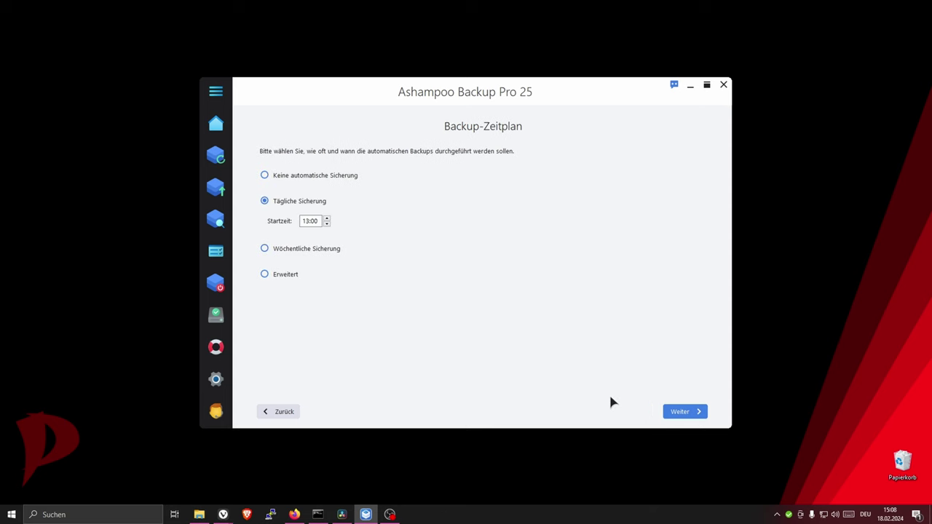
- Set the daily backup start time to 08:00
{"action": "left_click", "coordinate": [327, 224]}
{"action": "scroll", "coordinate": [327, 225], "scroll_direction": "down", "scroll_amount": 4}
{"action": "left_click", "coordinate": [696, 411]}
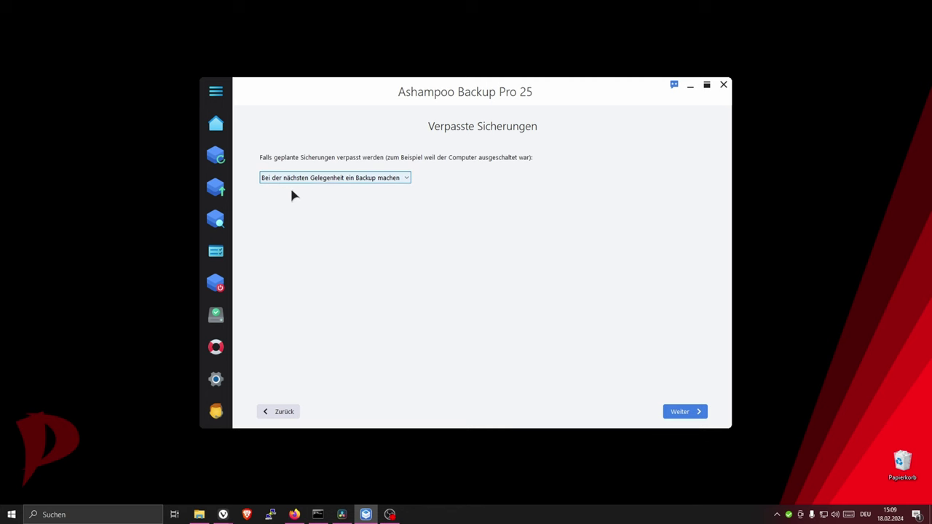
- Keep missed backups running at the next opportunity, then advance to Energie-Einstellungen
{"action": "left_click", "coordinate": [399, 181]}
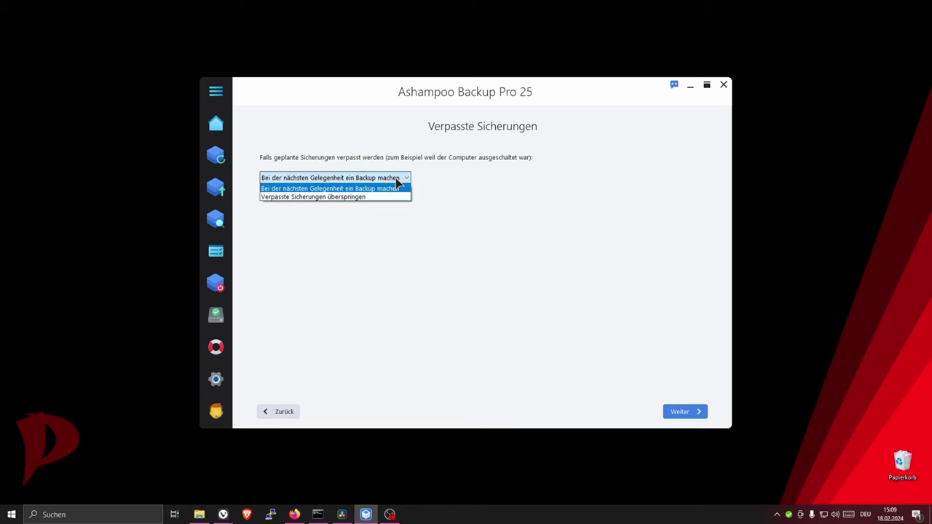
{"action": "left_click", "coordinate": [357, 194]}
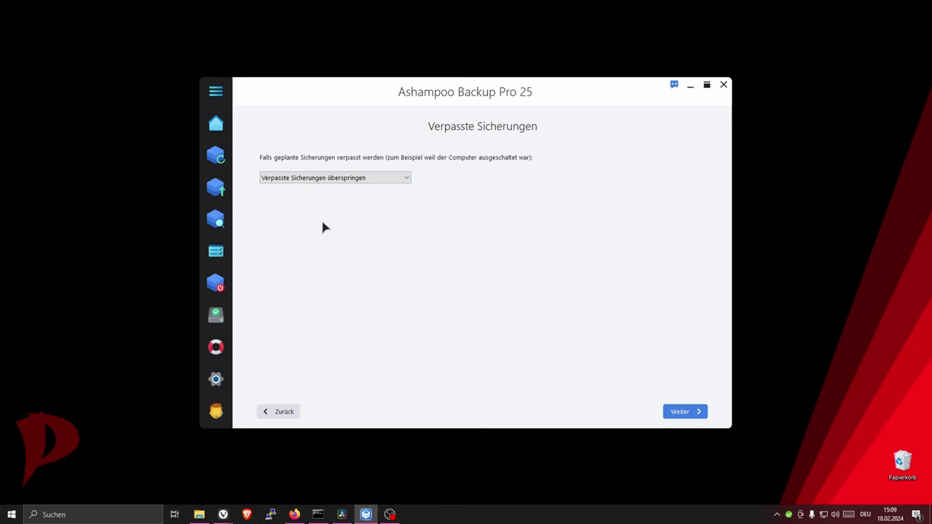
{"action": "left_click", "coordinate": [351, 181]}
{"action": "left_click", "coordinate": [353, 187]}
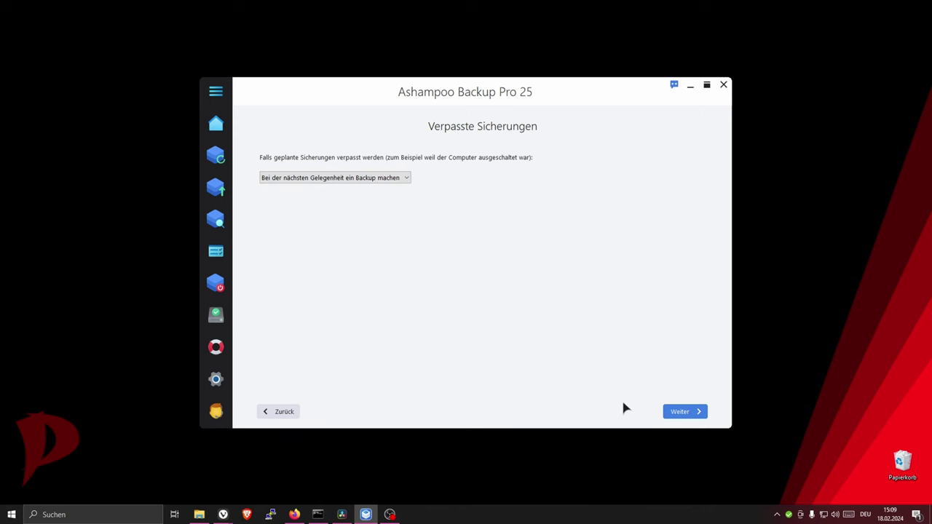
{"action": "left_click", "coordinate": [683, 414]}
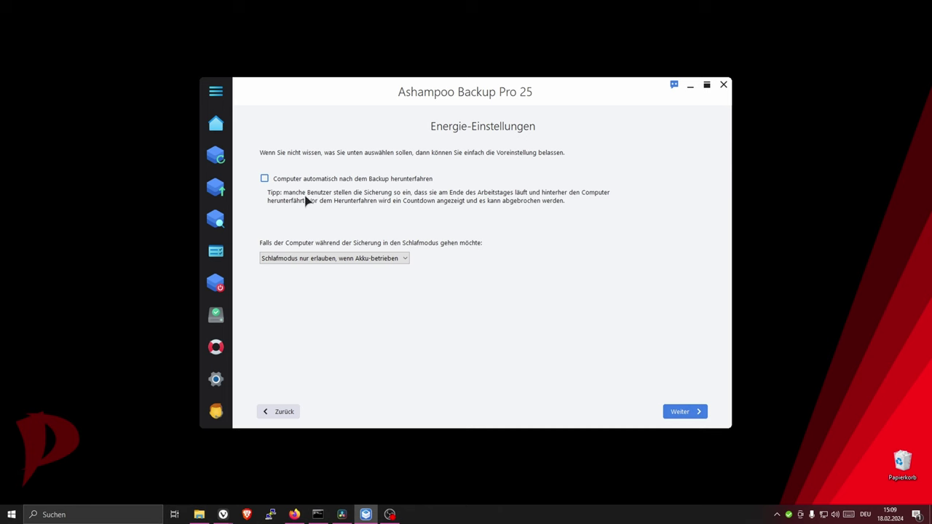
- Leave automatic shutdown after backup off and keep 'Nur das Backup erstellen' without verification
{"action": "left_click", "coordinate": [265, 178]}
{"action": "left_click", "coordinate": [265, 179]}
{"action": "left_click", "coordinate": [693, 415]}
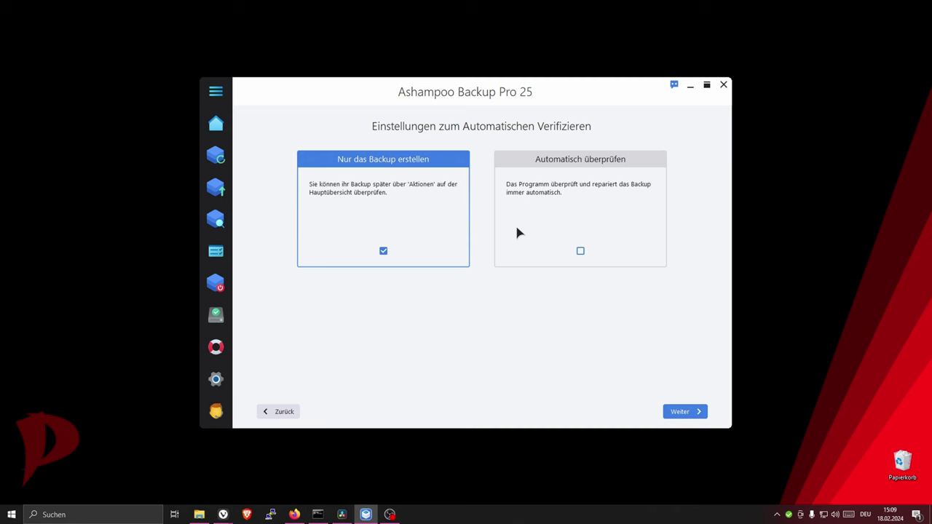
{"action": "left_click", "coordinate": [699, 413]}
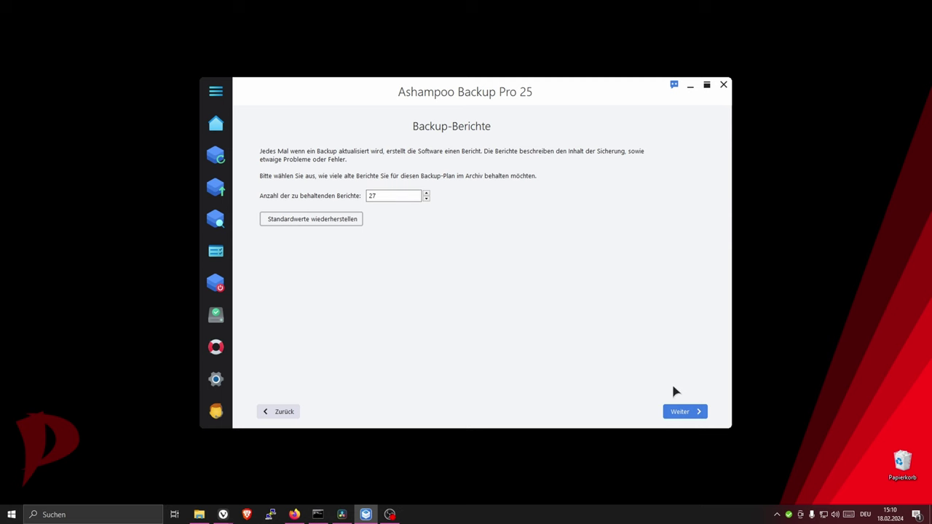
- Keep 27 backup reports and continue past the Backup-Bericht Emails page
{"action": "left_click", "coordinate": [681, 410]}
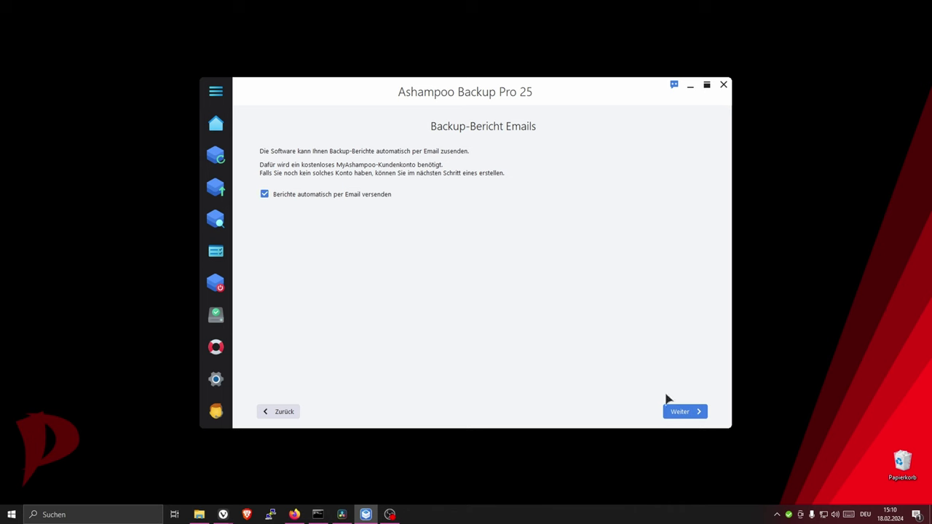
{"action": "left_click", "coordinate": [696, 415]}
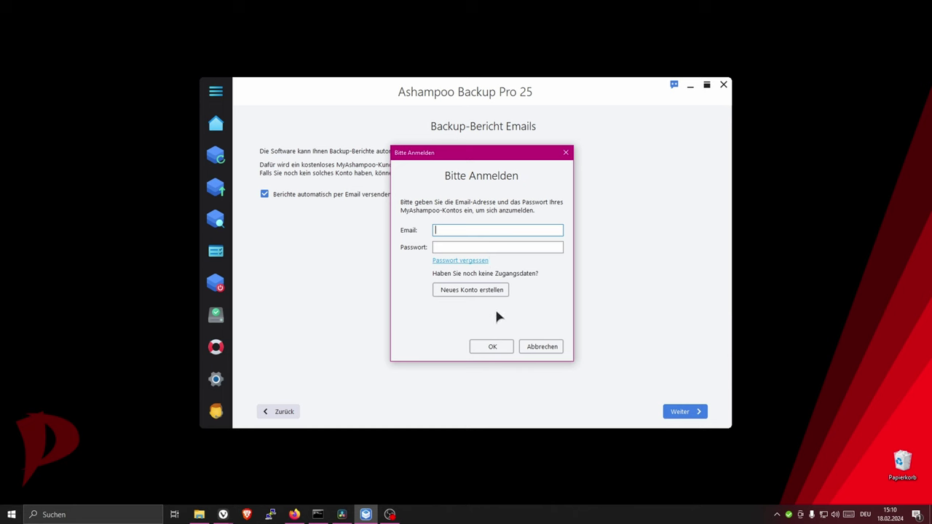
- Cancel the Bitte Anmelden sign-in dialog and continue to the notification settings
{"action": "left_click", "coordinate": [545, 348]}
{"action": "left_click", "coordinate": [680, 411]}
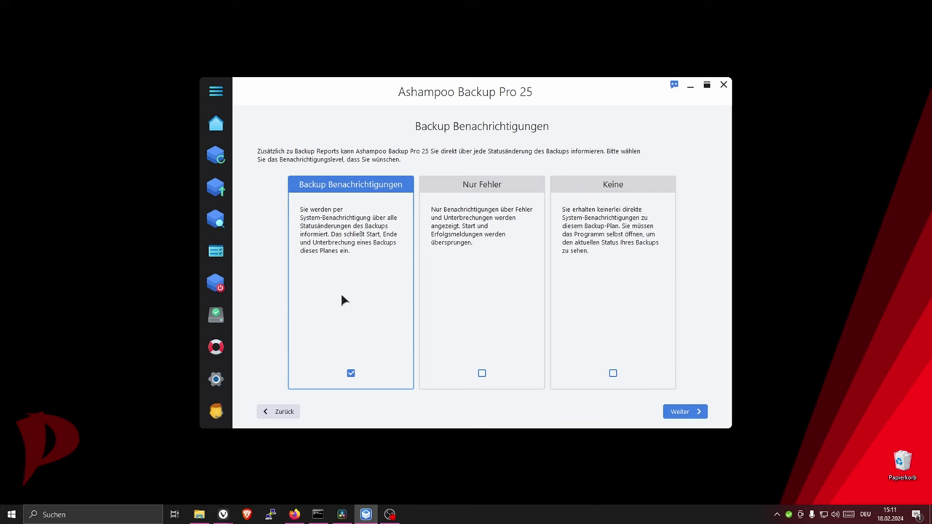
- Choose 'Nur Fehler' errors-only notifications and save the plan with its daily 8:00 schedule
{"action": "left_click", "coordinate": [482, 374]}
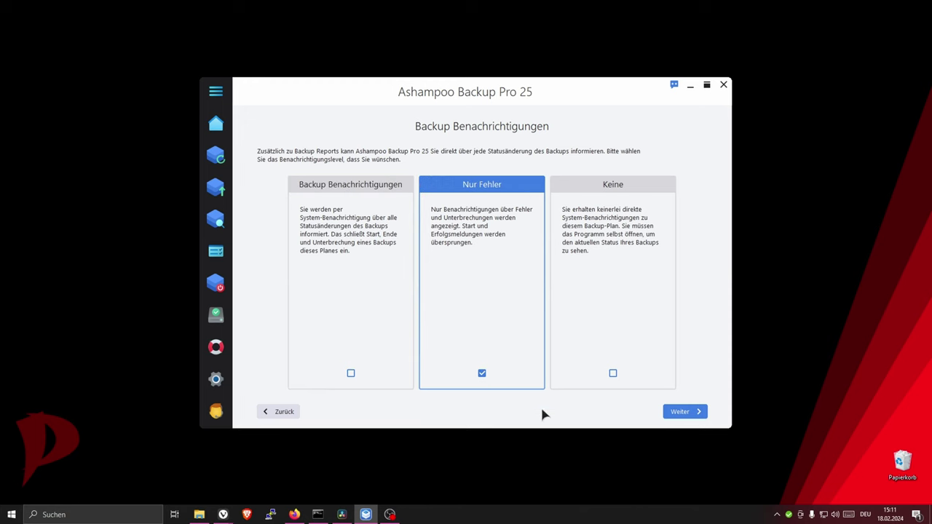
{"action": "left_click", "coordinate": [614, 374]}
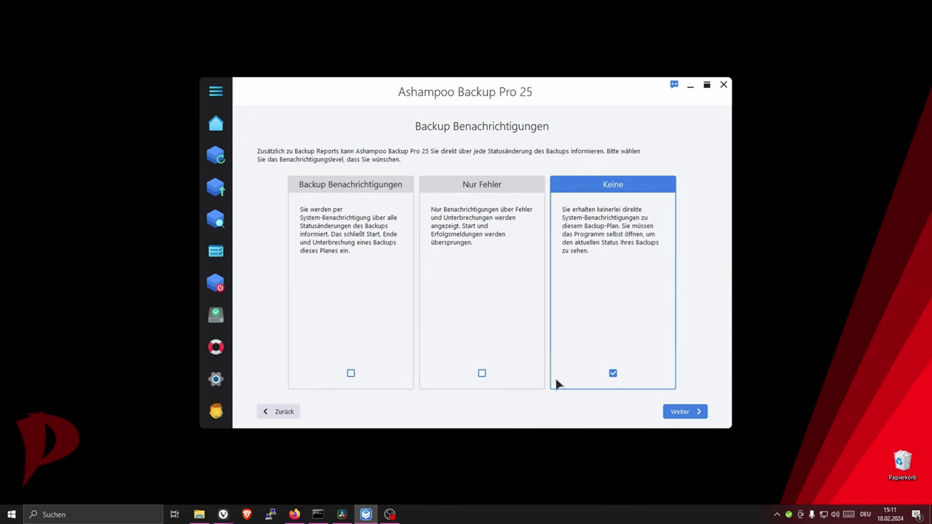
{"action": "left_click", "coordinate": [483, 375]}
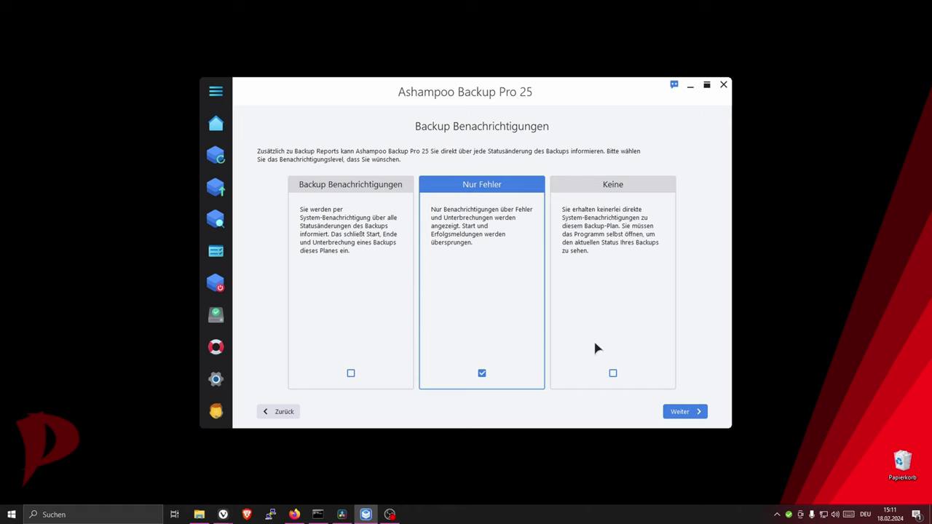
{"action": "left_click", "coordinate": [679, 412]}
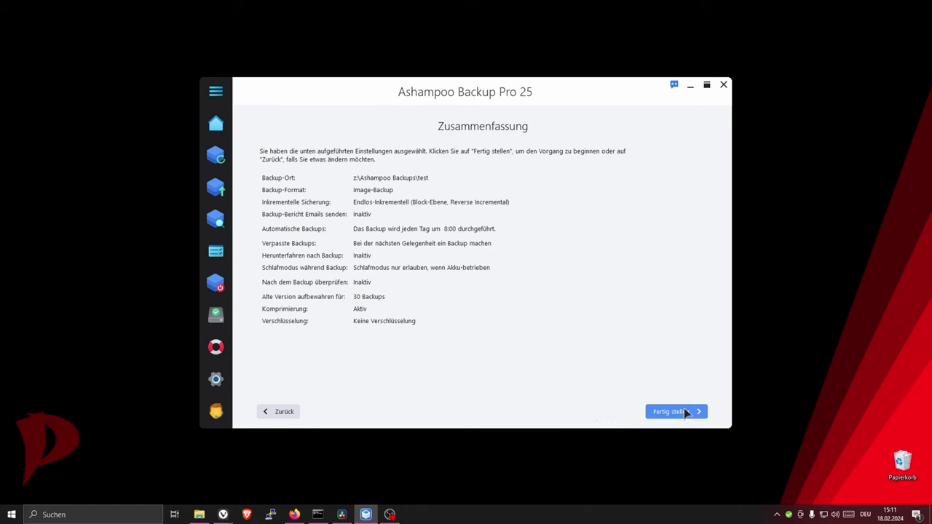
{"action": "left_click", "coordinate": [669, 412]}
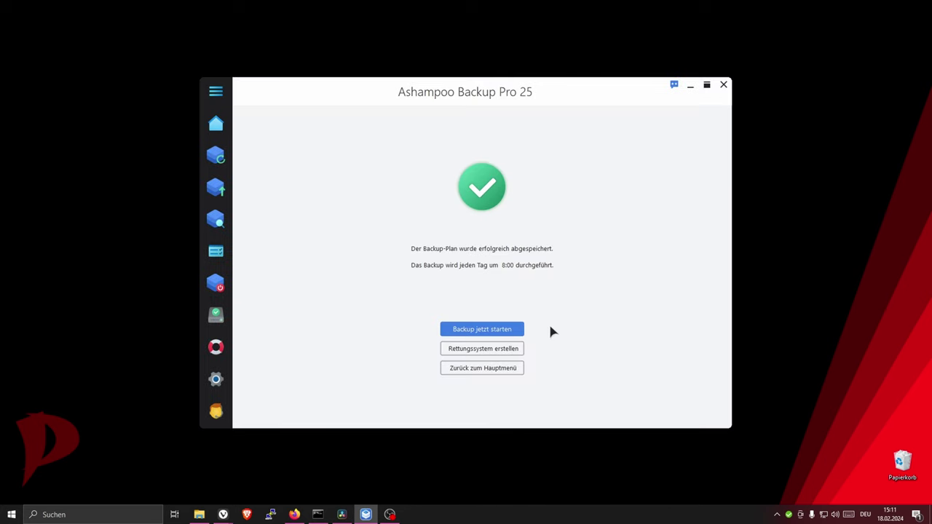
- Leave the success page for the backup plans overview listing CS-Pauli-23
{"action": "left_click", "coordinate": [503, 375]}
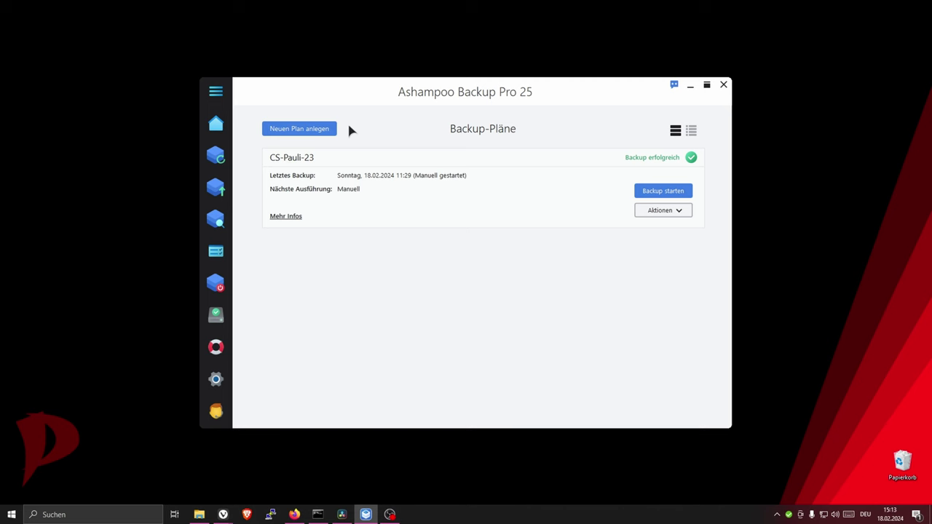
- Start a new backup plan stored on local drive Z: (Backup2302)
{"action": "left_click", "coordinate": [306, 131]}
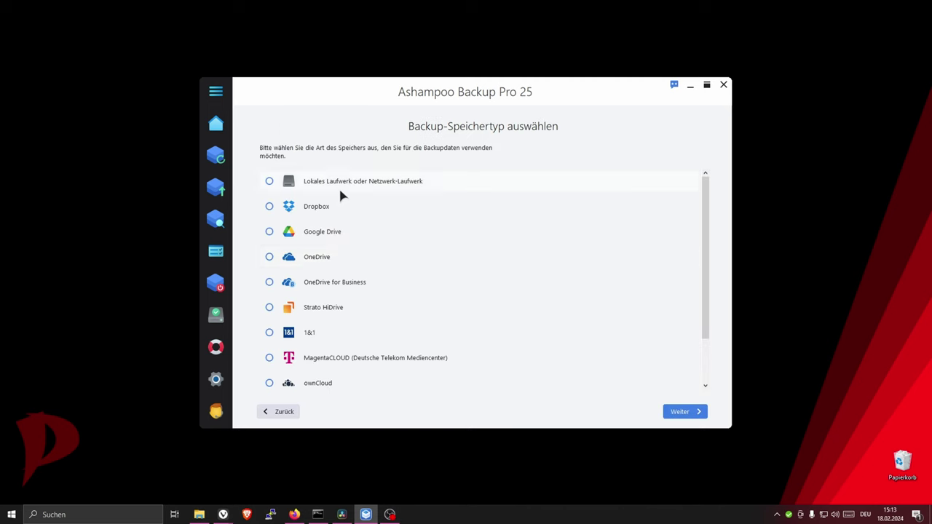
{"action": "left_click", "coordinate": [270, 181]}
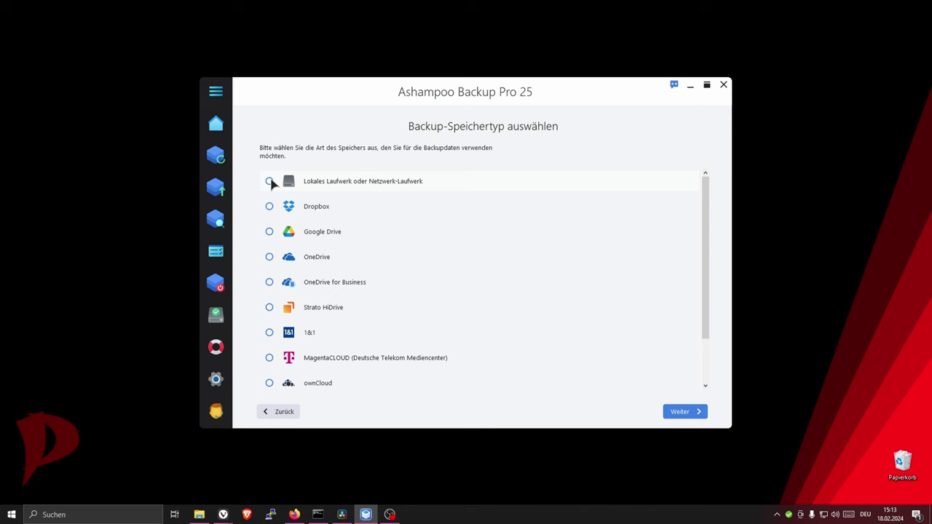
{"action": "left_click", "coordinate": [685, 412]}
{"action": "left_click", "coordinate": [283, 415]}
{"action": "scroll", "coordinate": [342, 255], "scroll_direction": "down", "scroll_amount": 2}
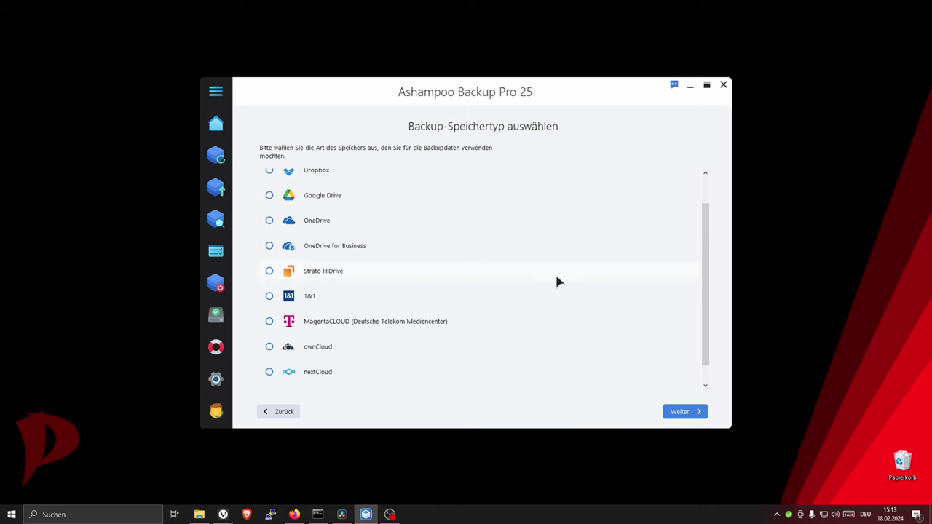
{"action": "left_click", "coordinate": [692, 416]}
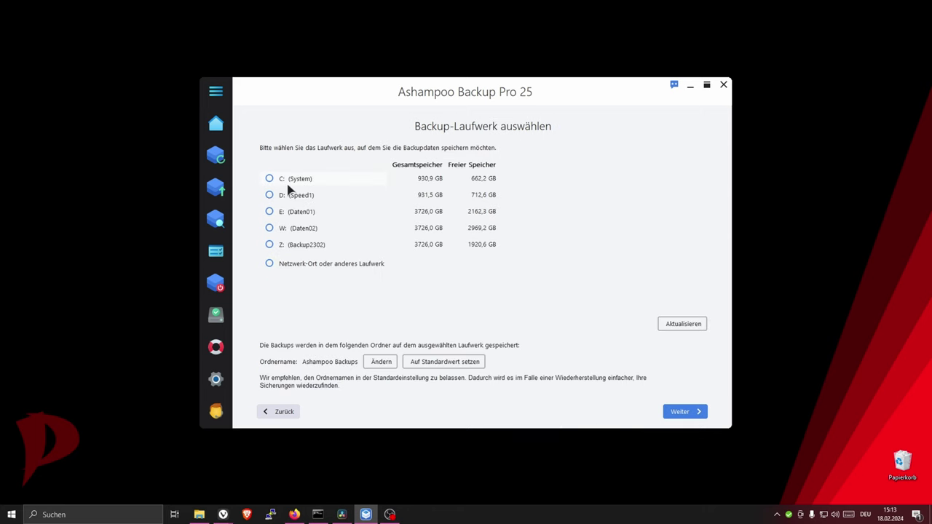
{"action": "left_click", "coordinate": [269, 245]}
- Name the new plan 'test' and proceed to the template choice
{"action": "left_click", "coordinate": [687, 413]}
{"action": "type", "text": "test"}
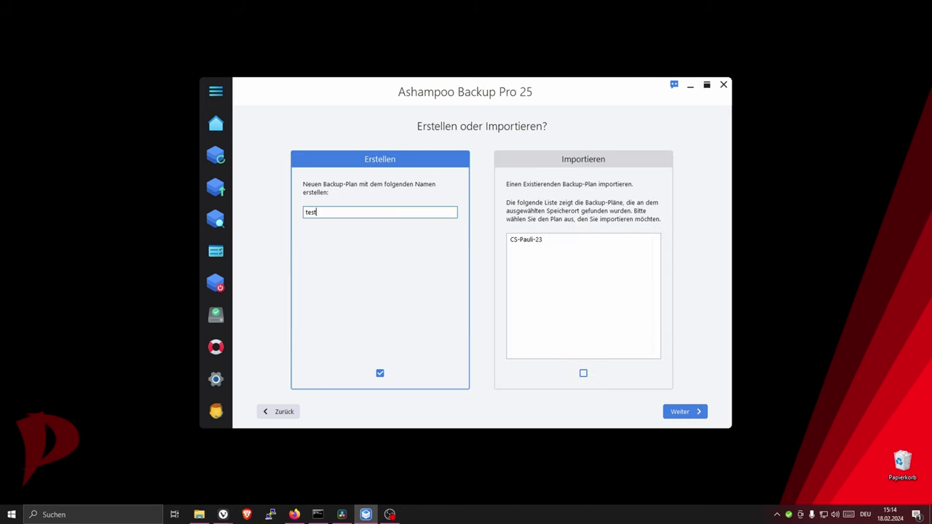
{"action": "left_click", "coordinate": [694, 414]}
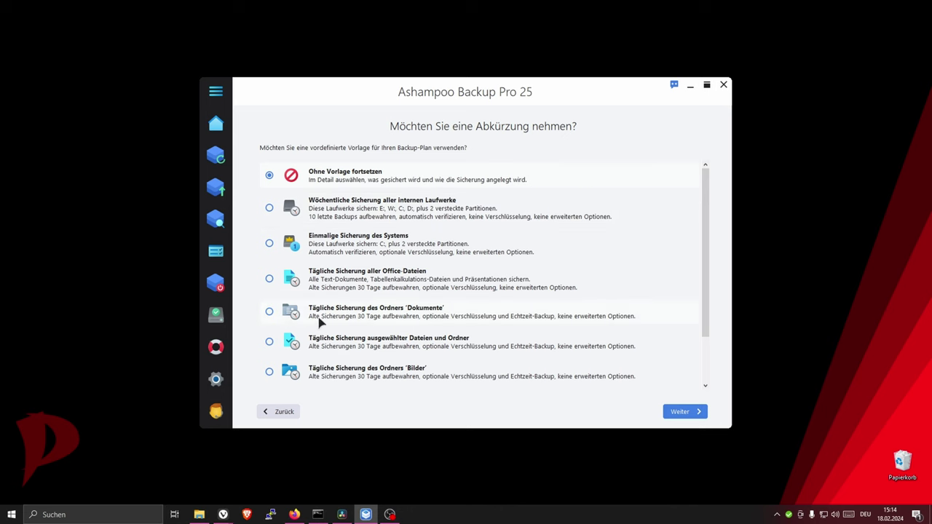
- Use the daily selected-files template and tick Dokumente, Bilder, Musik and Videos
{"action": "left_click", "coordinate": [270, 341]}
{"action": "left_click", "coordinate": [704, 414]}
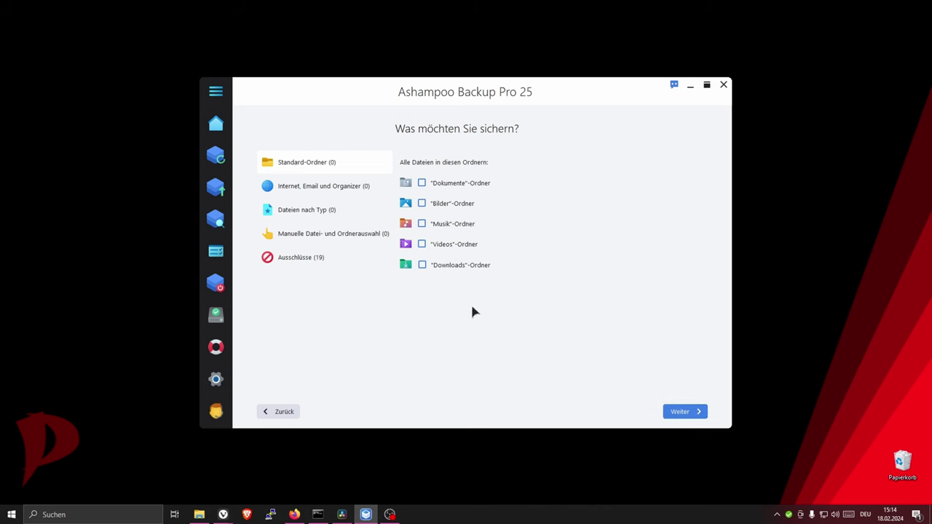
{"action": "left_click", "coordinate": [422, 183]}
{"action": "left_click", "coordinate": [421, 203]}
{"action": "left_click", "coordinate": [421, 224]}
{"action": "left_click", "coordinate": [422, 244]}
{"action": "left_click", "coordinate": [206, 518]}
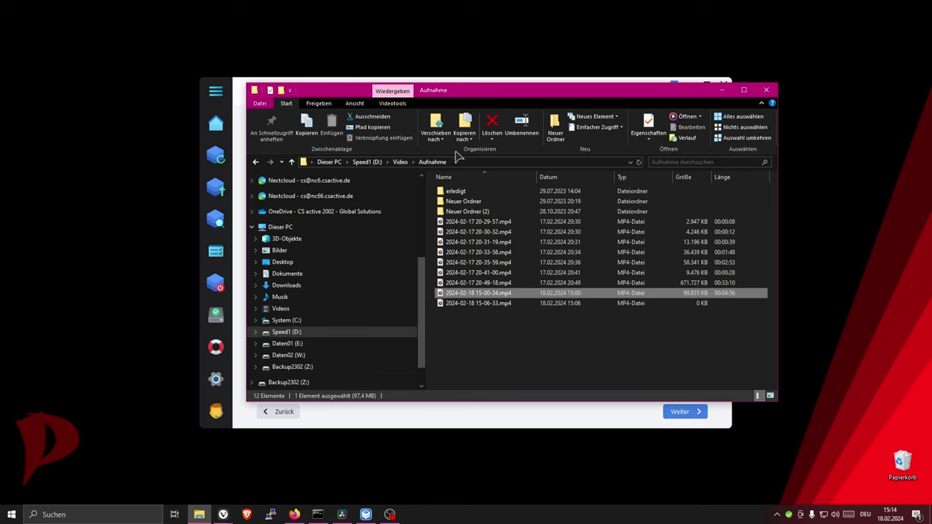
{"action": "left_click_drag", "start_coordinate": [541, 90], "coordinate": [624, 90]}
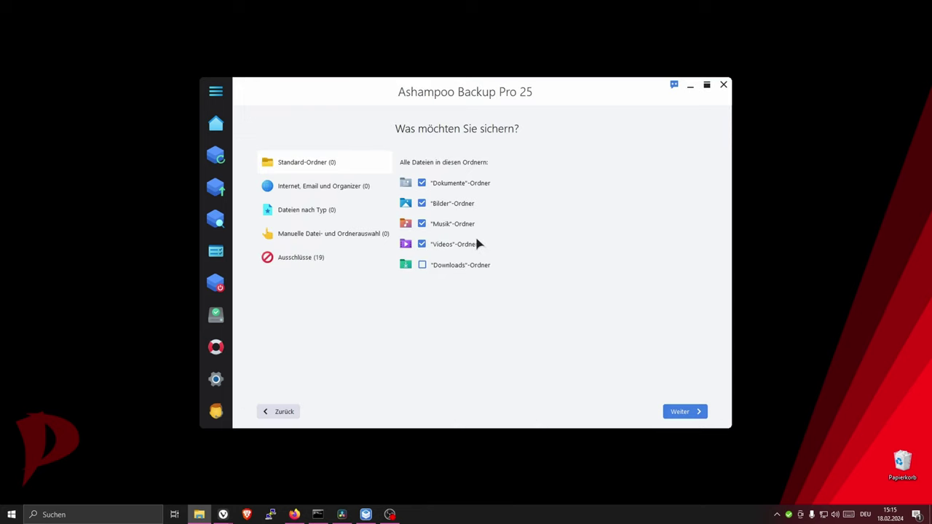
- Manually add the Dokumente folder to the backup selection and continue to password protection
{"action": "left_click", "coordinate": [293, 241]}
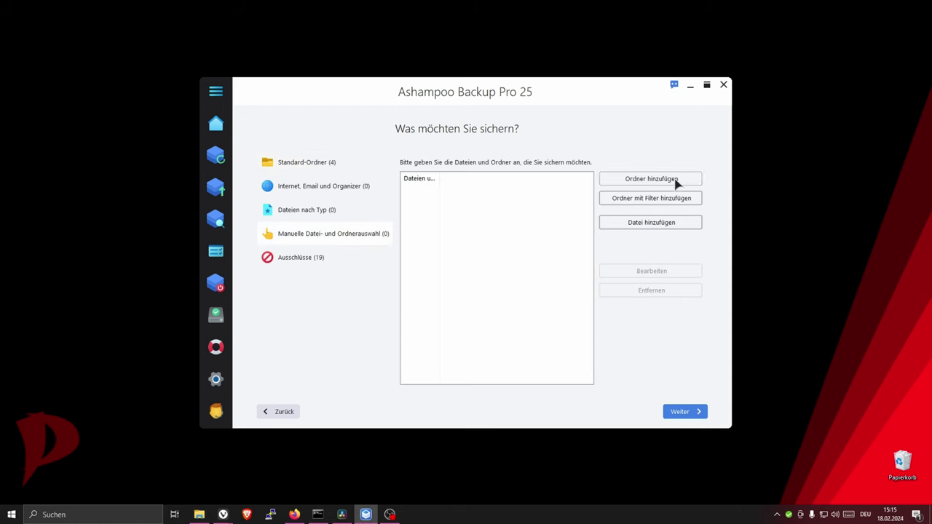
{"action": "left_click", "coordinate": [677, 181]}
{"action": "left_click", "coordinate": [671, 272]}
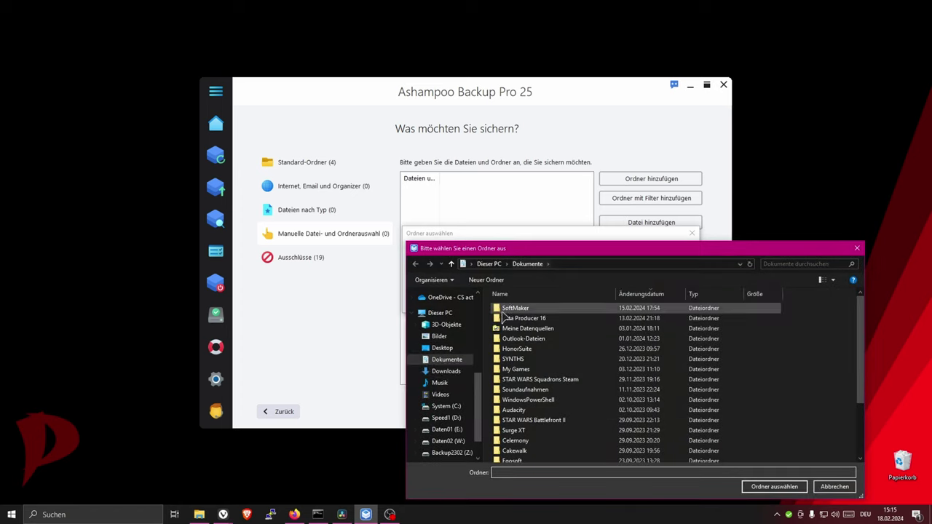
{"action": "left_click", "coordinate": [443, 372]}
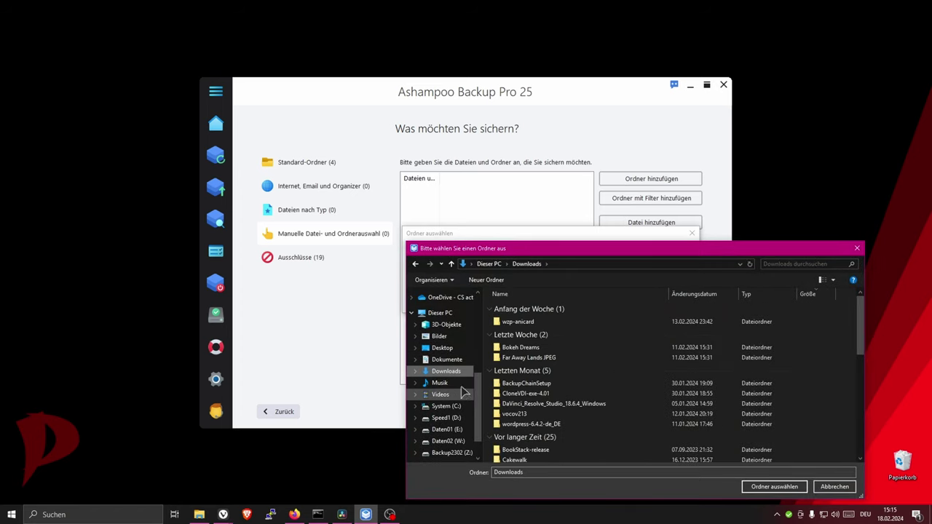
{"action": "left_click", "coordinate": [444, 360]}
{"action": "scroll", "coordinate": [708, 386], "scroll_direction": "down", "scroll_amount": 2}
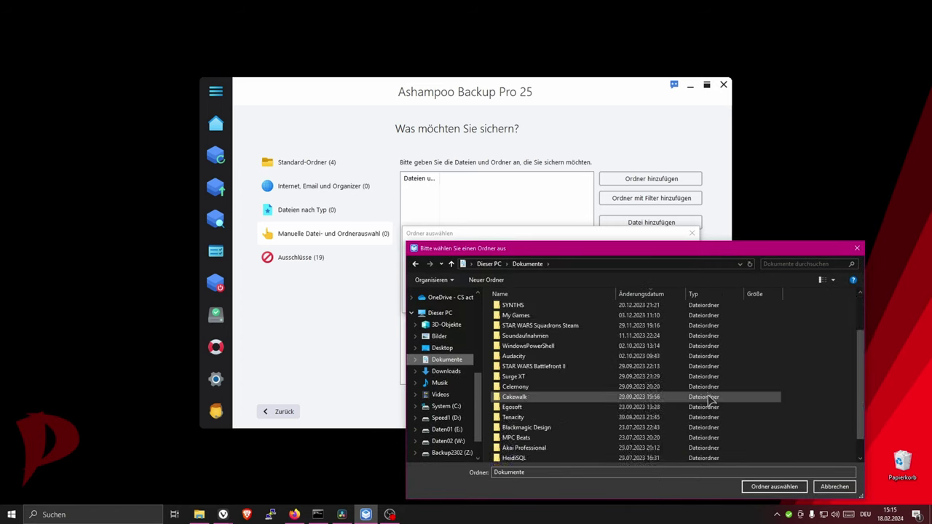
{"action": "scroll", "coordinate": [708, 386], "scroll_direction": "up", "scroll_amount": 2}
{"action": "scroll", "coordinate": [710, 393], "scroll_direction": "down", "scroll_amount": 3}
{"action": "scroll", "coordinate": [714, 399], "scroll_direction": "up", "scroll_amount": 3}
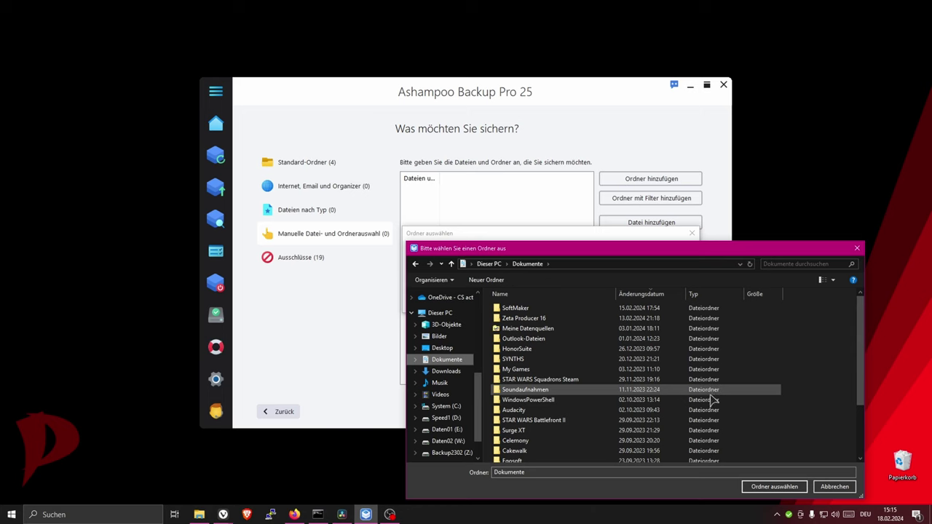
{"action": "left_click", "coordinate": [761, 487]}
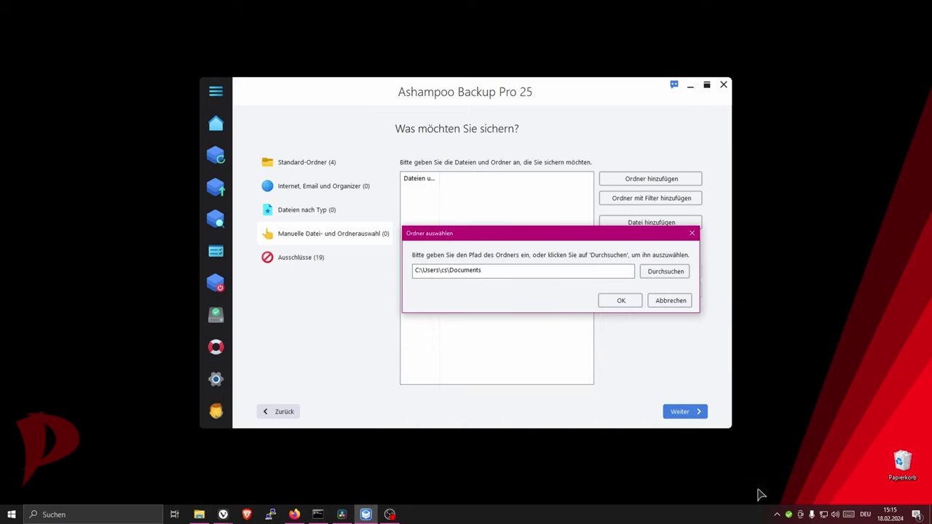
{"action": "left_click", "coordinate": [621, 301]}
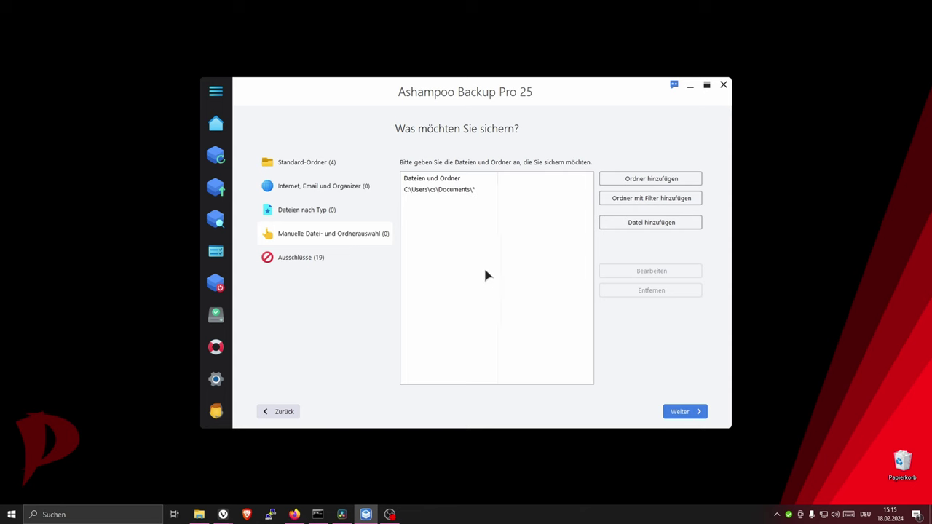
{"action": "left_click", "coordinate": [692, 415]}
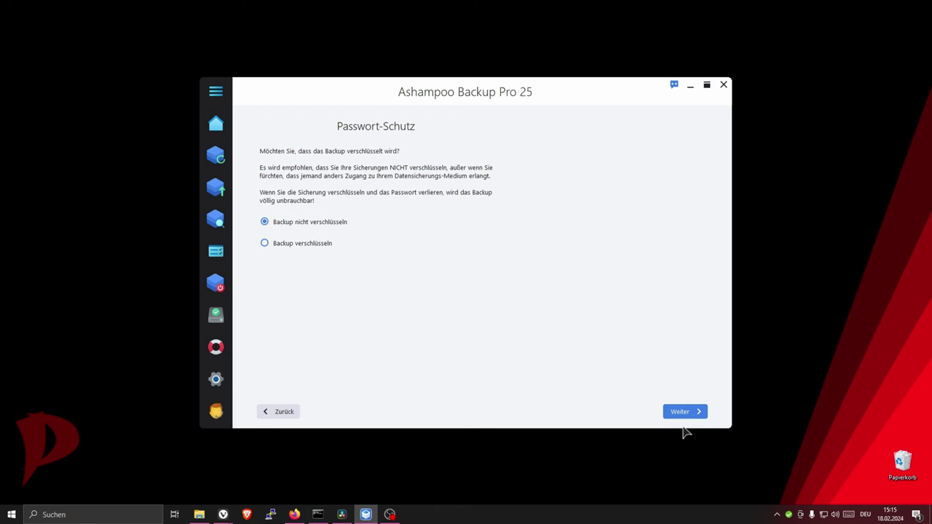
- Keep 'Backup nicht verschlüsseln' and 'Nur per Zeitplan' to reach the plan summary
{"action": "left_click", "coordinate": [669, 413]}
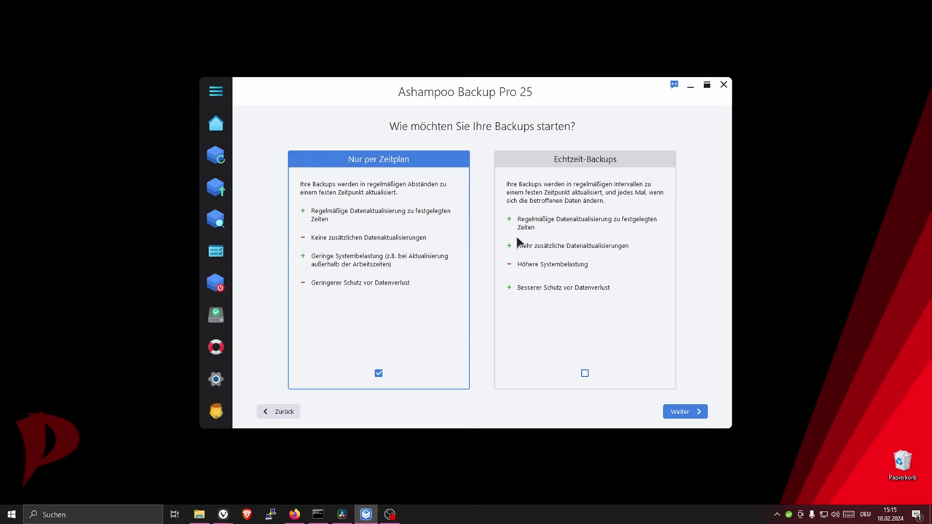
{"action": "left_click", "coordinate": [692, 412]}
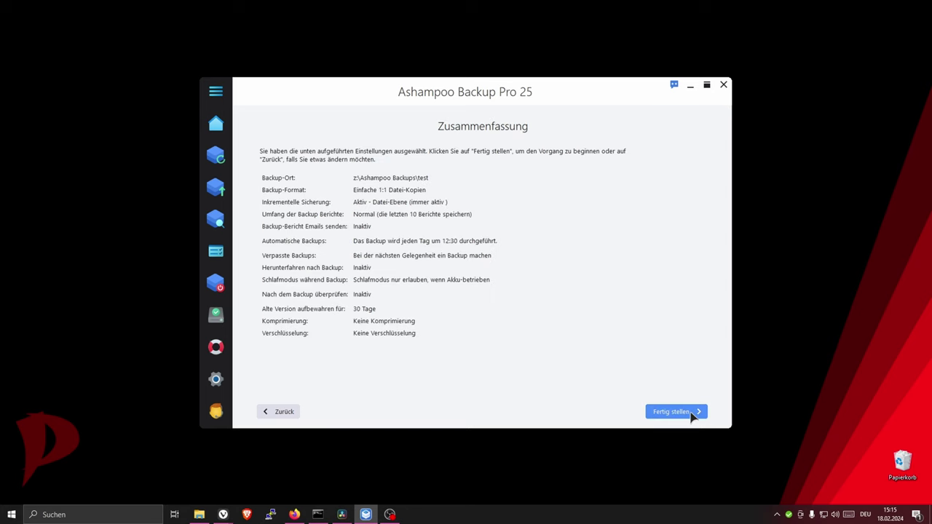
- Save the test plan, run its first backup immediately, and dismiss both notifications
{"action": "left_click", "coordinate": [692, 413]}
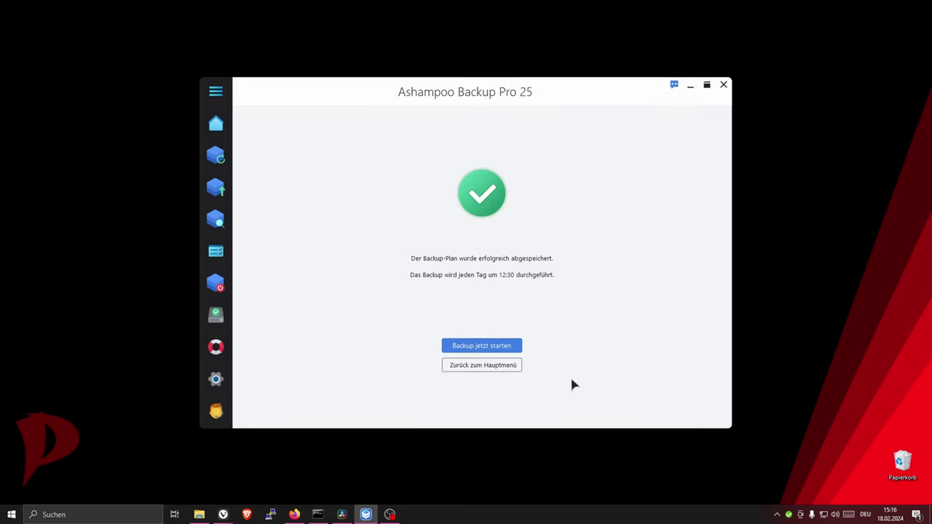
{"action": "left_click", "coordinate": [500, 347]}
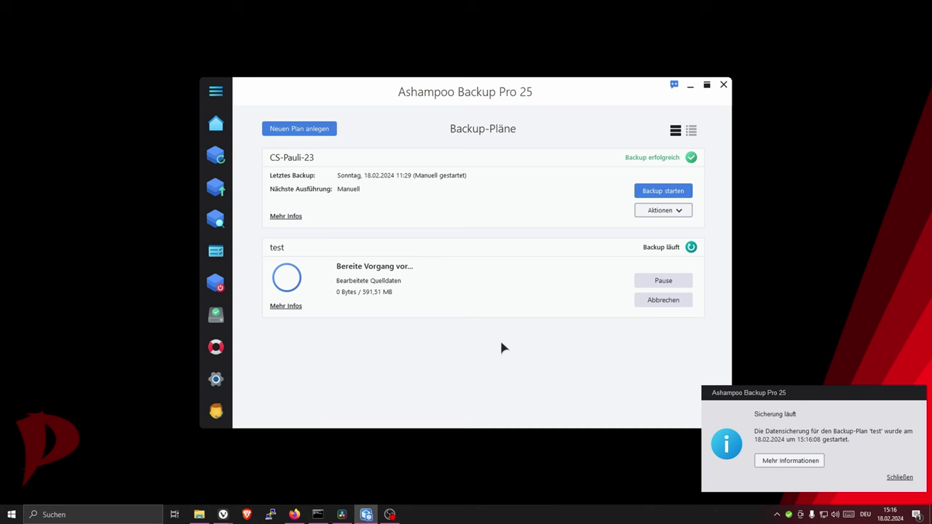
{"action": "left_click", "coordinate": [900, 477]}
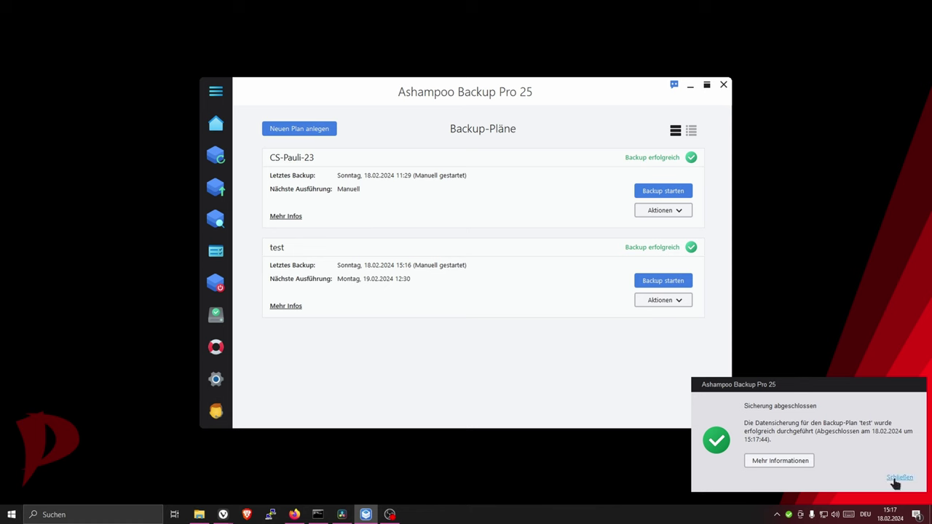
{"action": "left_click", "coordinate": [898, 478]}
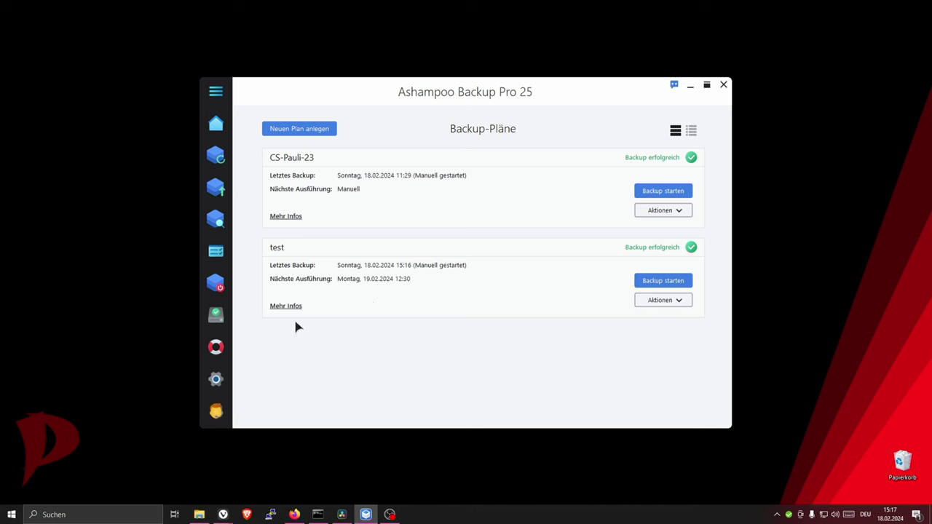
- Open the Rettungsmedium page for building a USB or DVD rescue system
{"action": "left_click", "coordinate": [217, 317]}
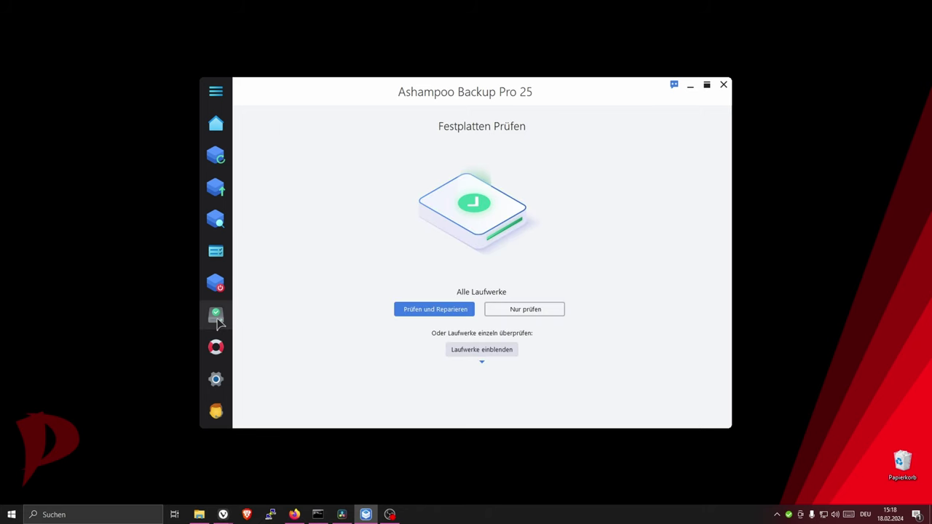
{"action": "left_click", "coordinate": [216, 347]}
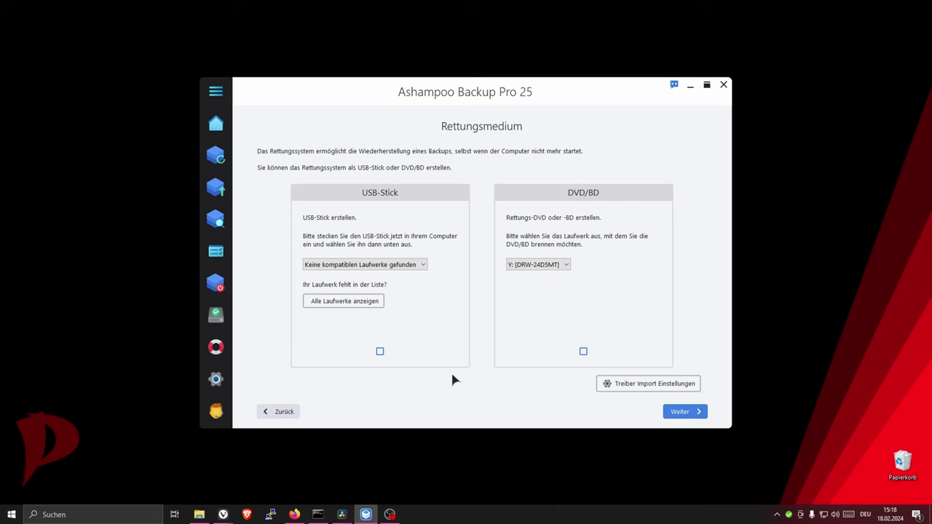
{"action": "mouse_move", "coordinate": [261, 202]}
- Start a restore and select the 'test' backup from the installed plans
{"action": "left_click", "coordinate": [219, 187]}
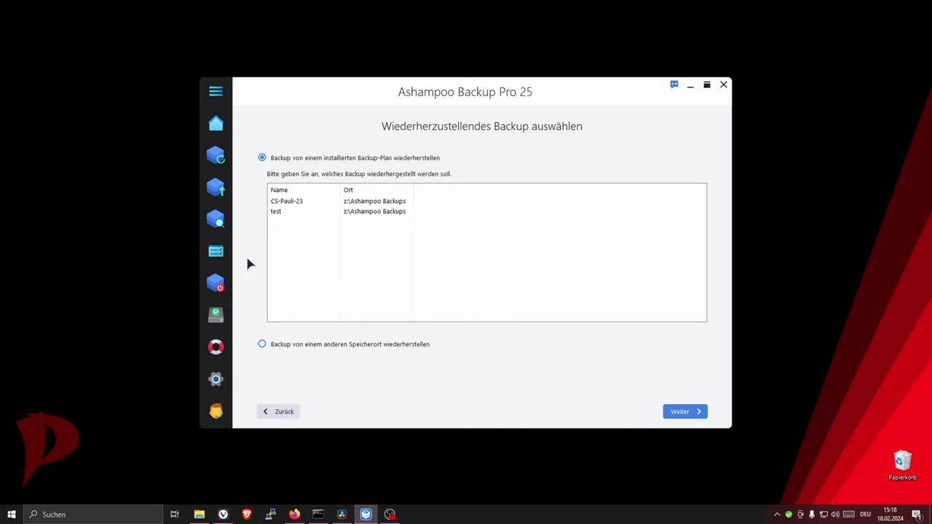
{"action": "left_click", "coordinate": [281, 215]}
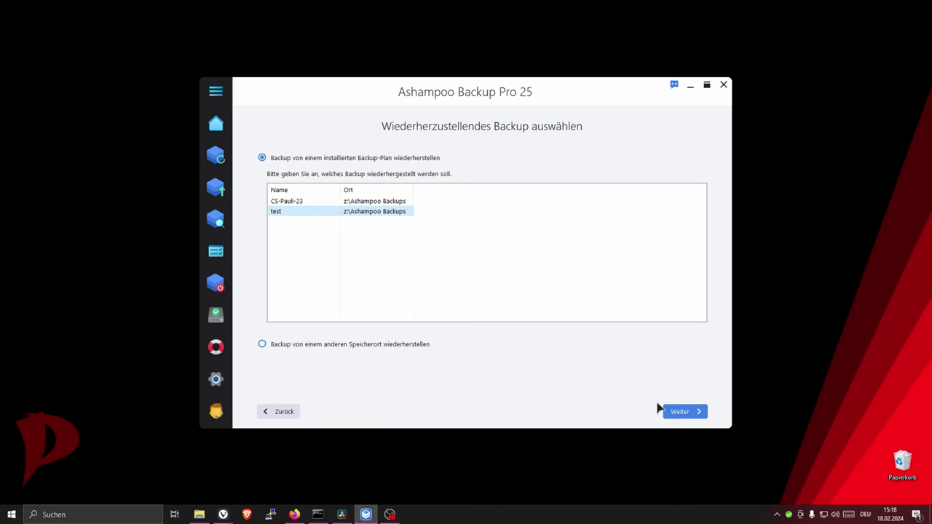
{"action": "left_click", "coordinate": [302, 204]}
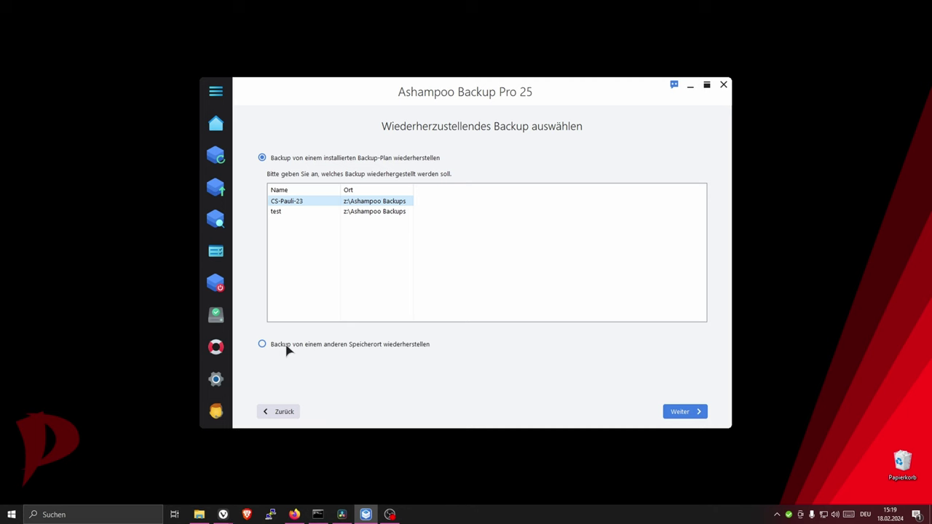
{"action": "left_click", "coordinate": [283, 347]}
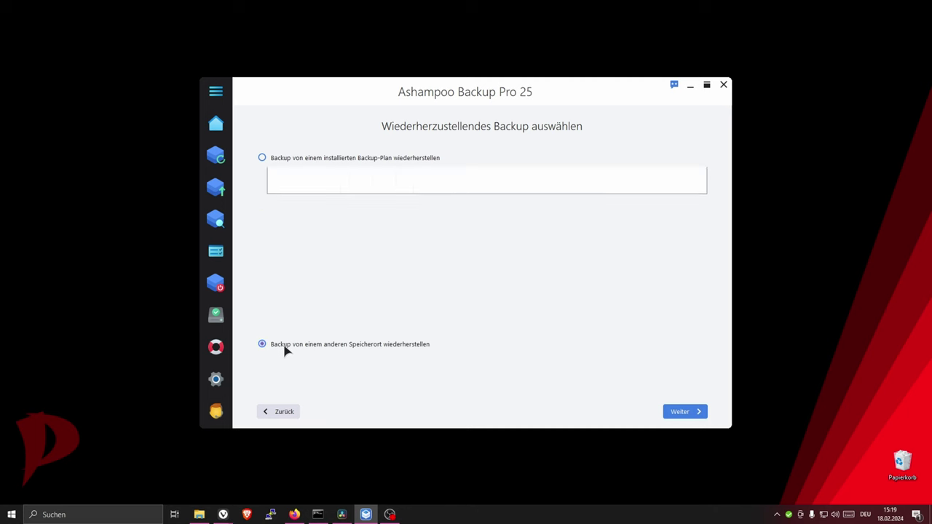
{"action": "left_click", "coordinate": [696, 411]}
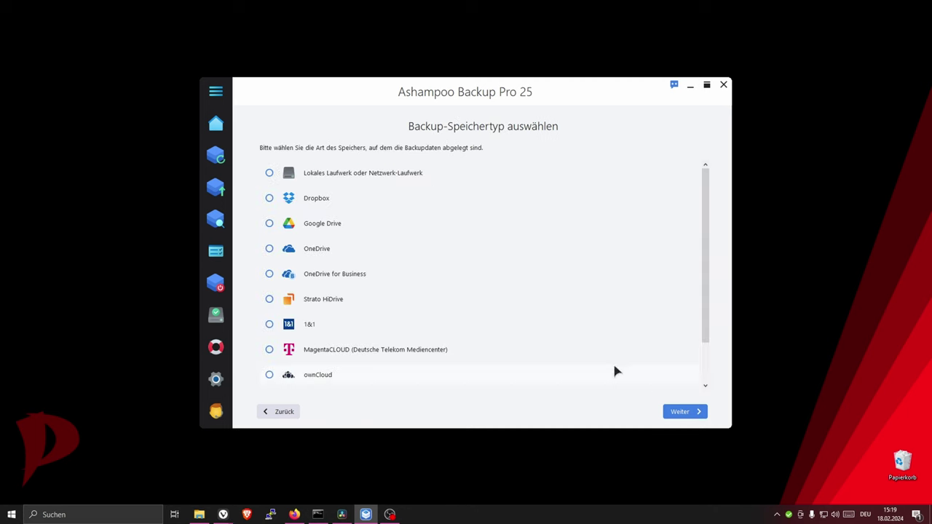
{"action": "left_click", "coordinate": [284, 414]}
{"action": "left_click", "coordinate": [312, 159]}
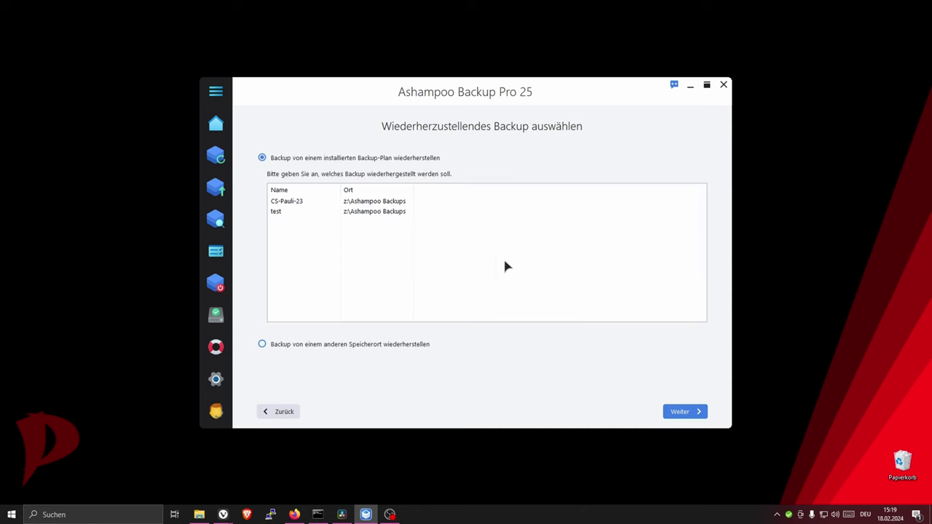
{"action": "left_click", "coordinate": [303, 212]}
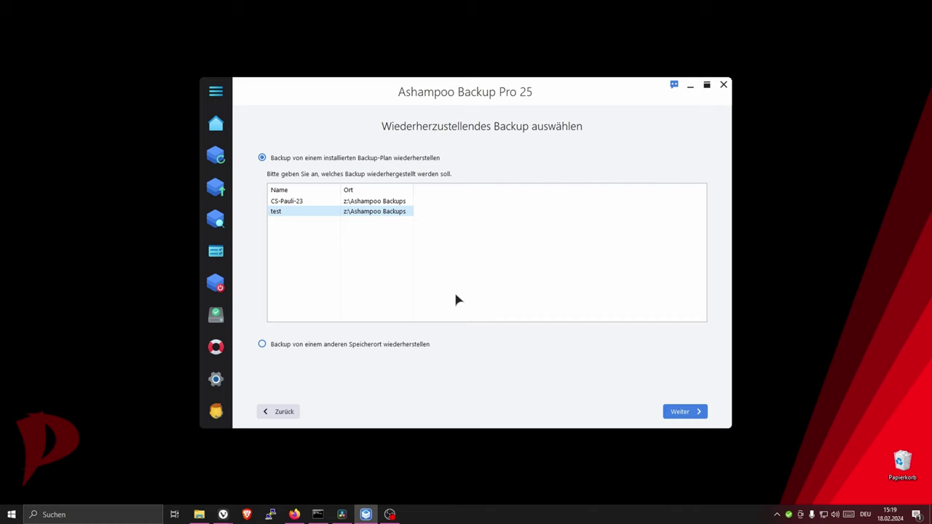
- Browse the test backup down through C, Users and the user profile into Documents
{"action": "left_click", "coordinate": [678, 412]}
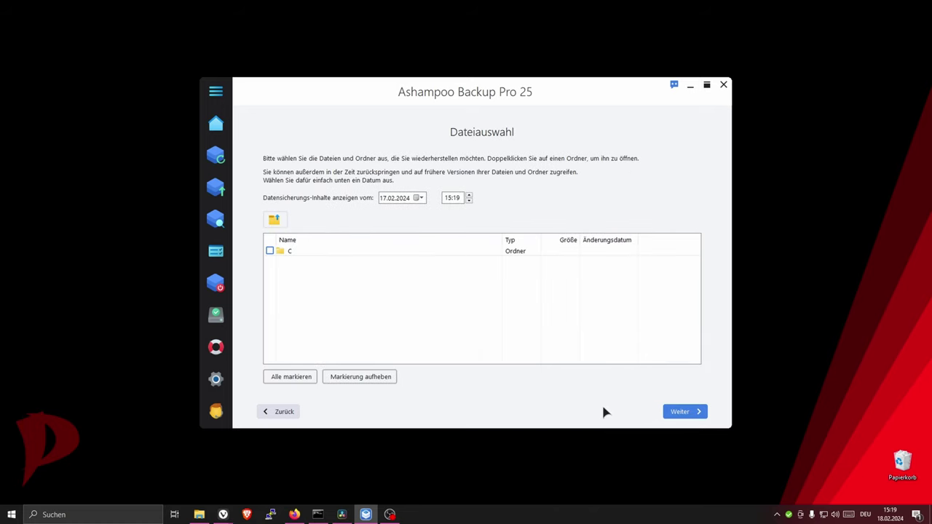
{"action": "double_click", "coordinate": [289, 253]}
{"action": "double_click", "coordinate": [301, 250]}
{"action": "double_click", "coordinate": [302, 250]}
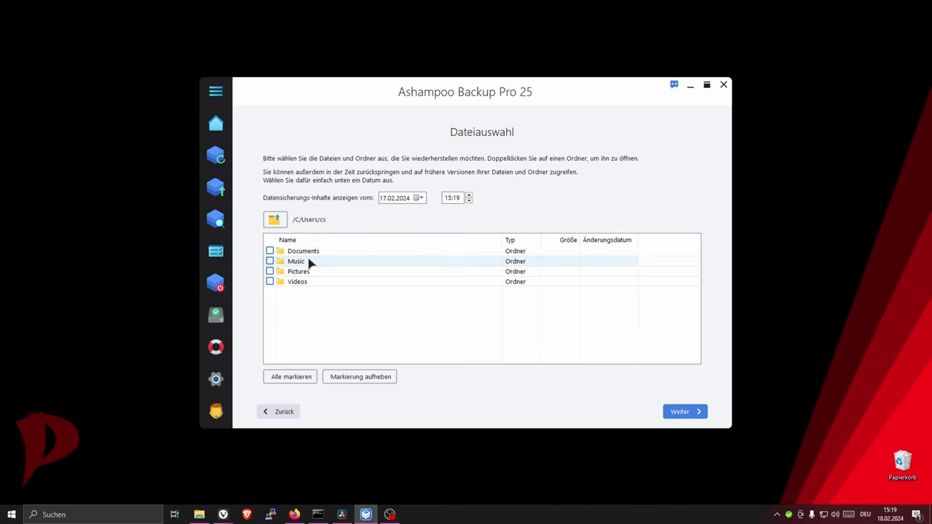
{"action": "double_click", "coordinate": [313, 252]}
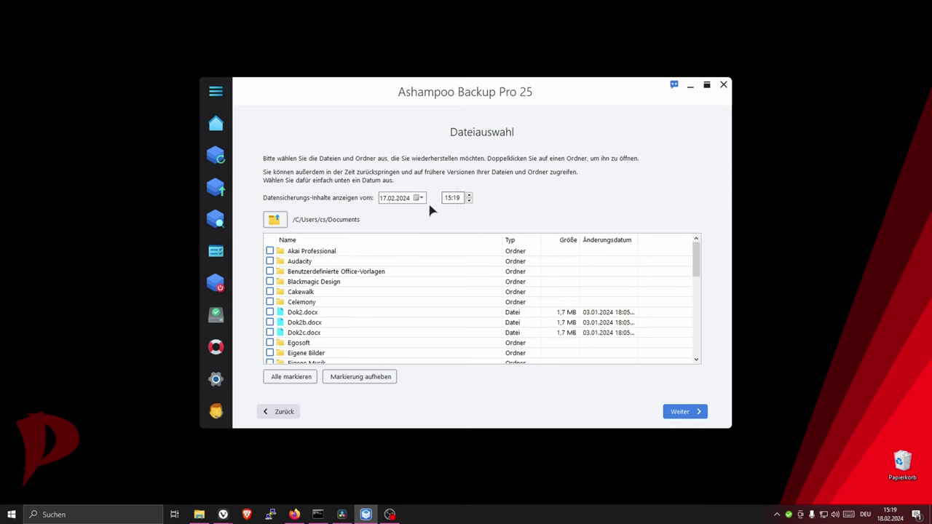
- Switch the backup version date from 29.01.2024 to 13.07.2023
{"action": "left_click", "coordinate": [420, 198]}
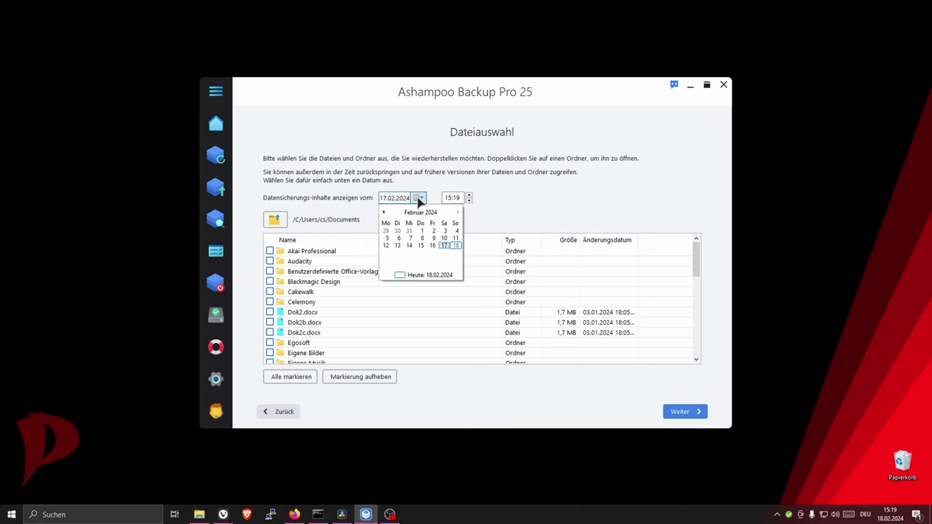
{"action": "left_click", "coordinate": [386, 231]}
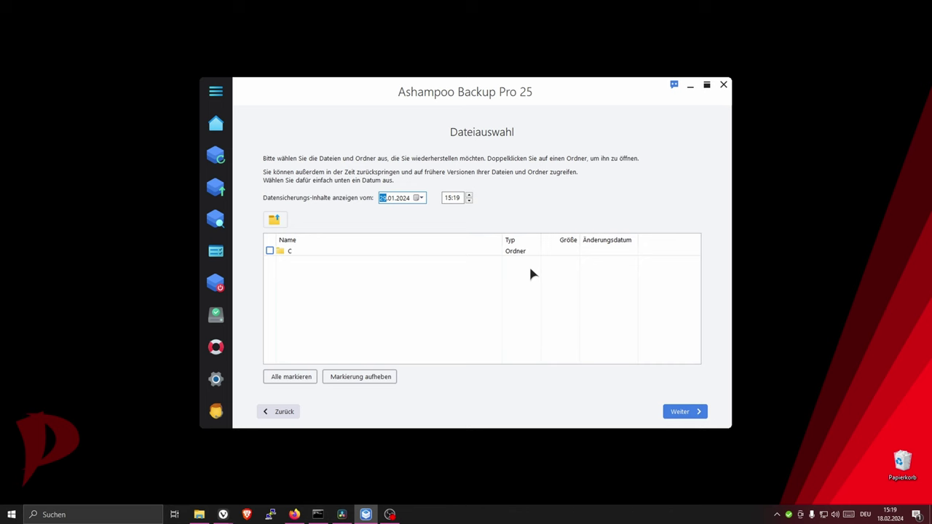
{"action": "left_click", "coordinate": [421, 199]}
{"action": "scroll", "coordinate": [384, 218], "scroll_direction": "up", "scroll_amount": 6}
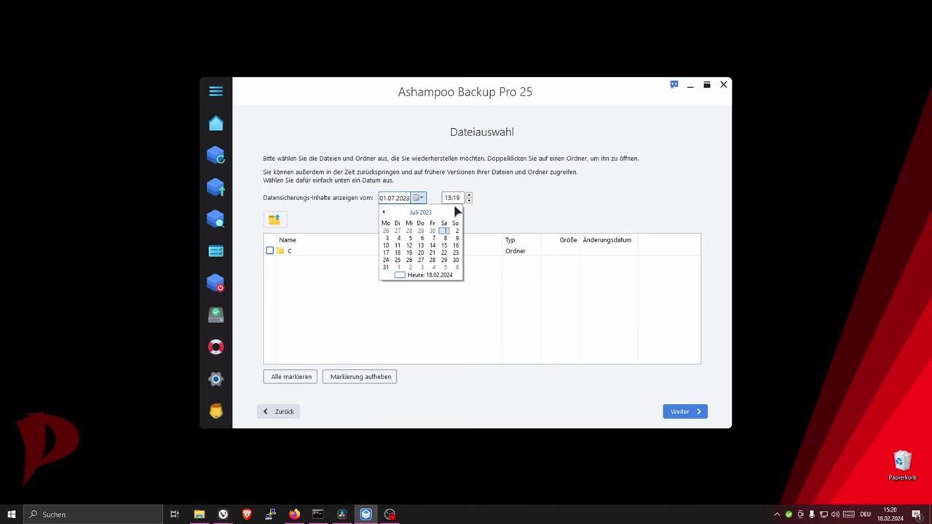
{"action": "left_click", "coordinate": [421, 247]}
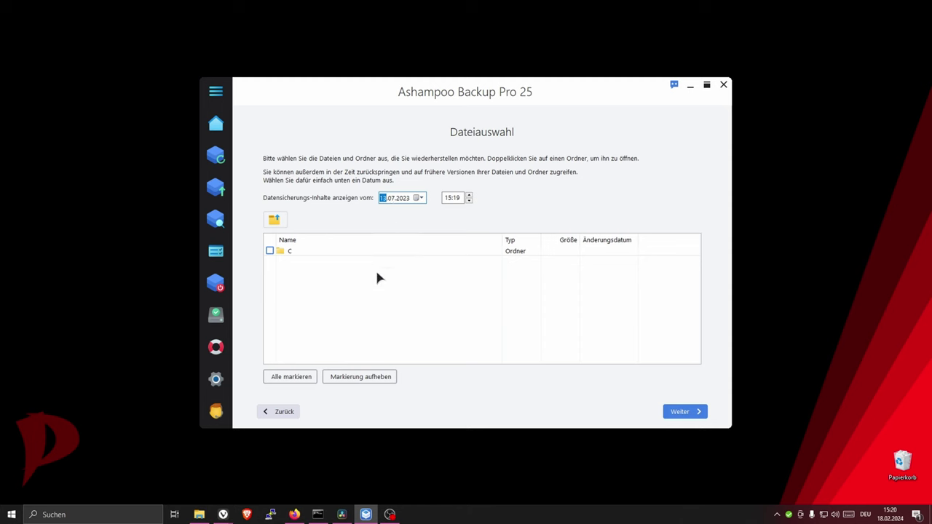
- Reopen the Documents folder within the 13.07.2023 backup version
{"action": "double_click", "coordinate": [288, 252]}
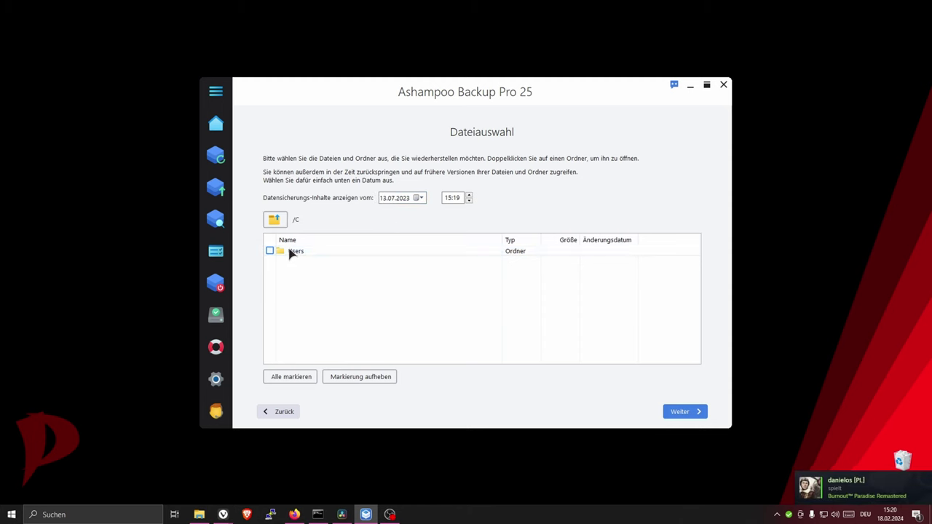
{"action": "double_click", "coordinate": [298, 253]}
{"action": "double_click", "coordinate": [302, 250]}
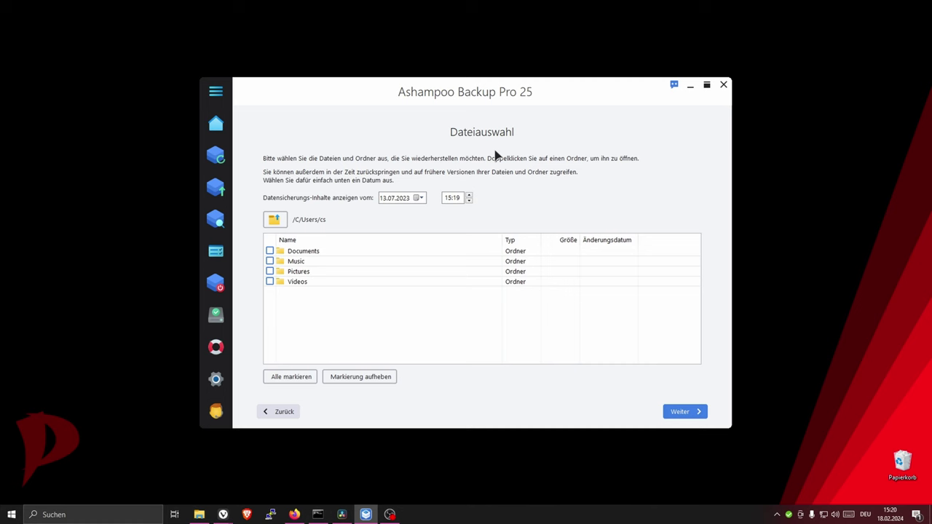
{"action": "double_click", "coordinate": [295, 252]}
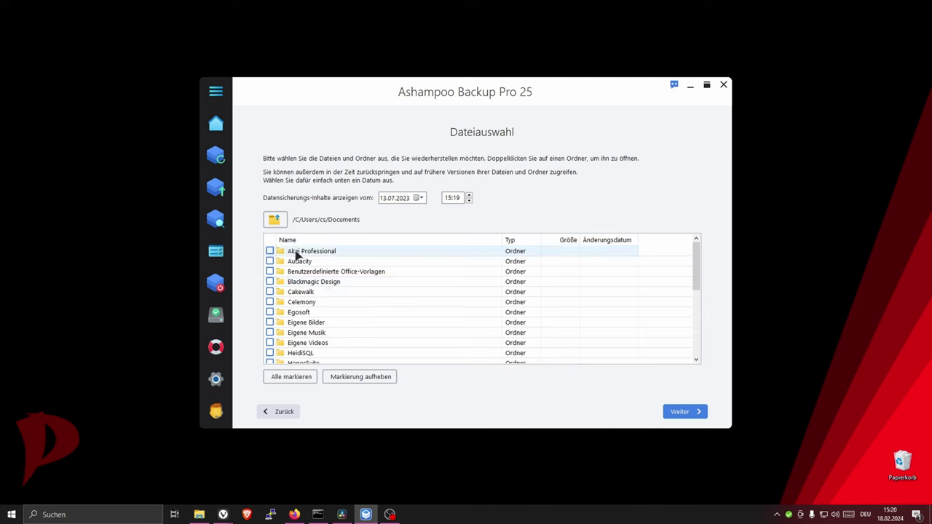
{"action": "scroll", "coordinate": [336, 280], "scroll_direction": "down", "scroll_amount": 6}
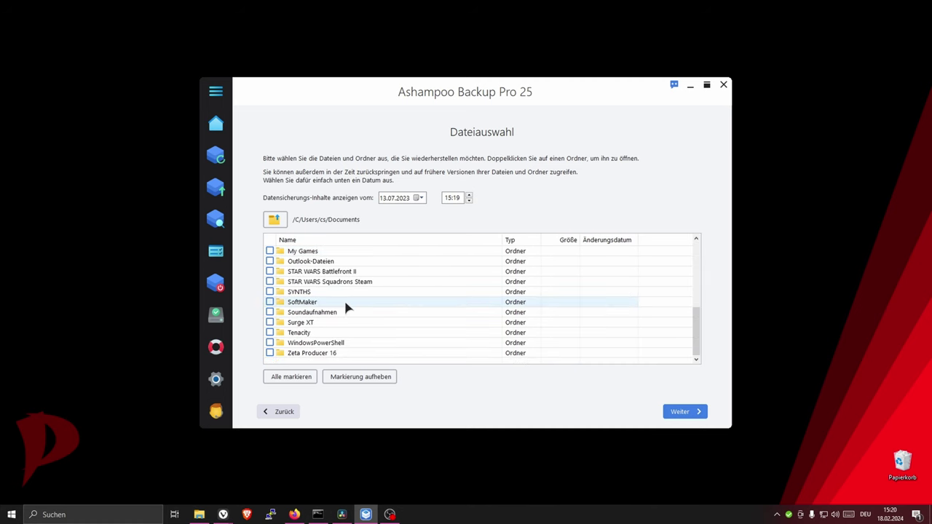
- Tick Neue Homepage inside Zeta Producer 16\Projects for restoring
{"action": "left_click", "coordinate": [269, 353]}
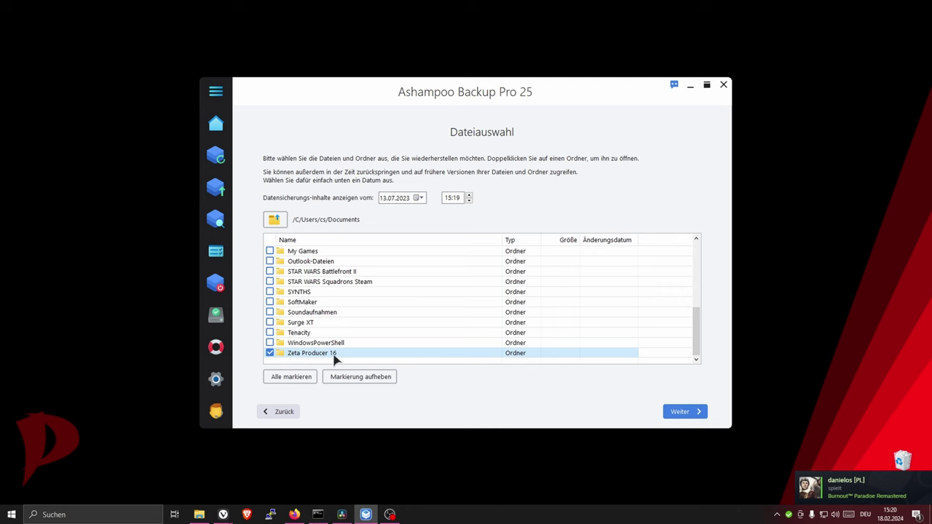
{"action": "double_click", "coordinate": [285, 356]}
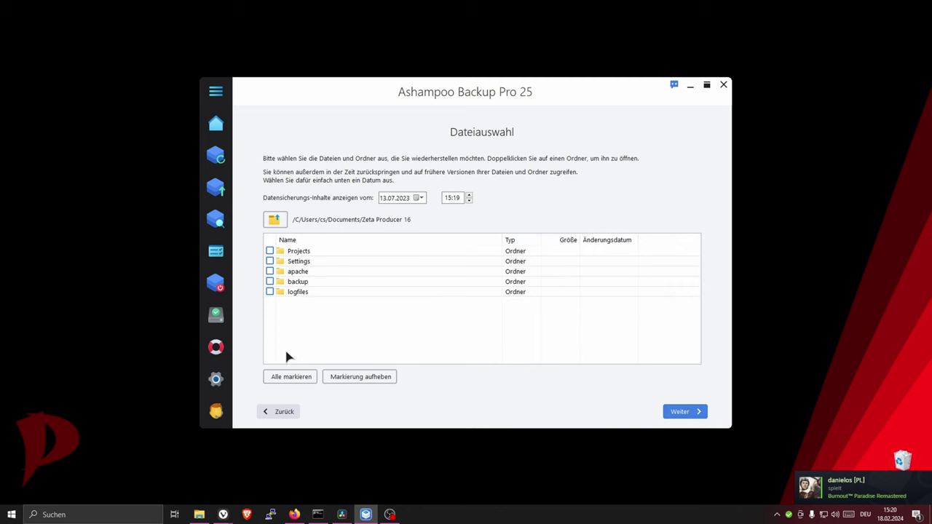
{"action": "double_click", "coordinate": [306, 251]}
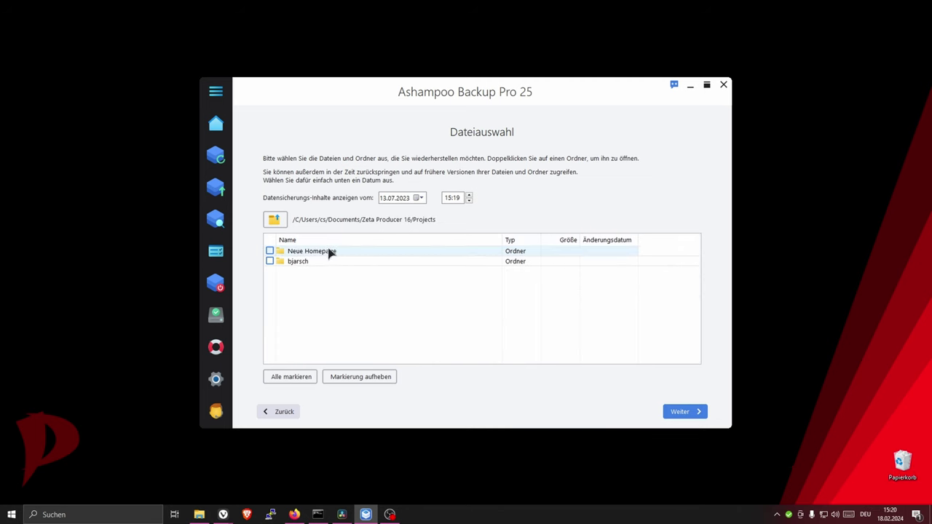
{"action": "left_click", "coordinate": [312, 252]}
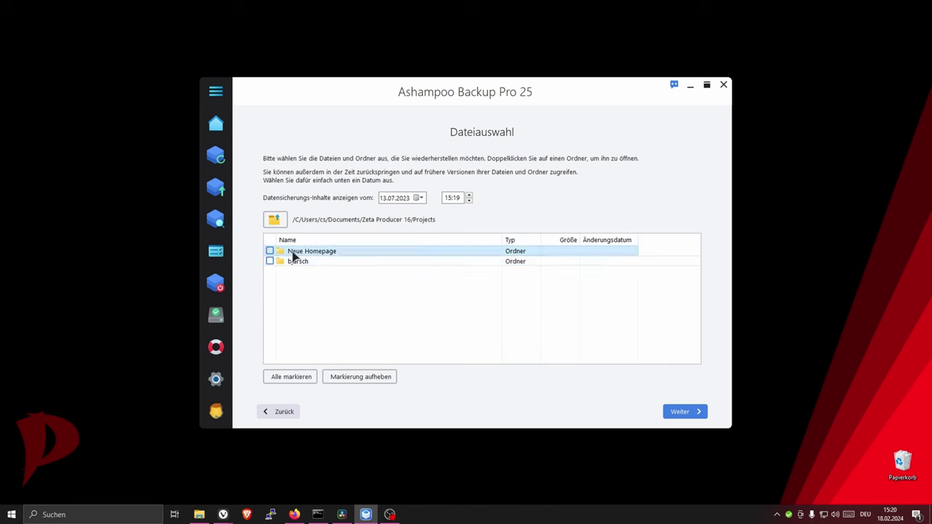
{"action": "left_click", "coordinate": [270, 251]}
- Restore the marked files into c:\Wiederhergestellt and open the 'Wiederhergestellt am 2024-02-18' result folder
{"action": "left_click", "coordinate": [695, 415]}
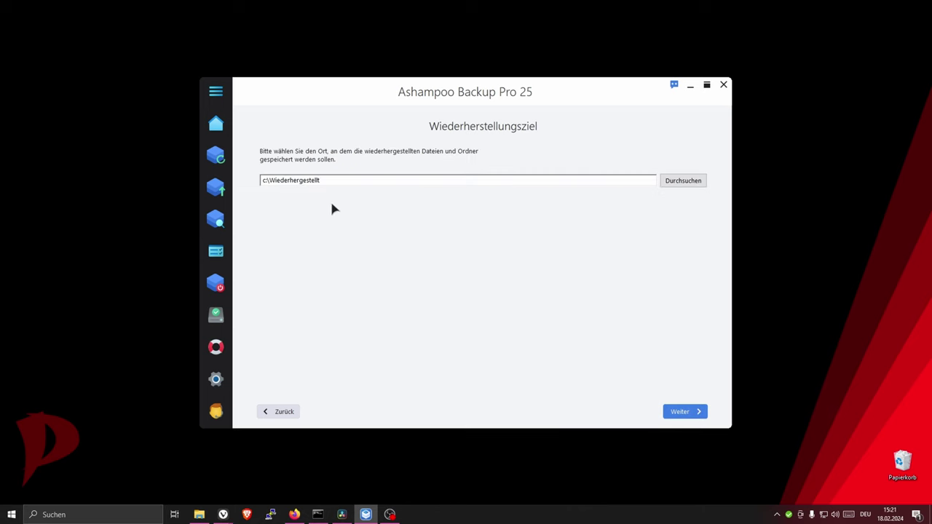
{"action": "left_click", "coordinate": [689, 412]}
{"action": "left_click", "coordinate": [689, 412]}
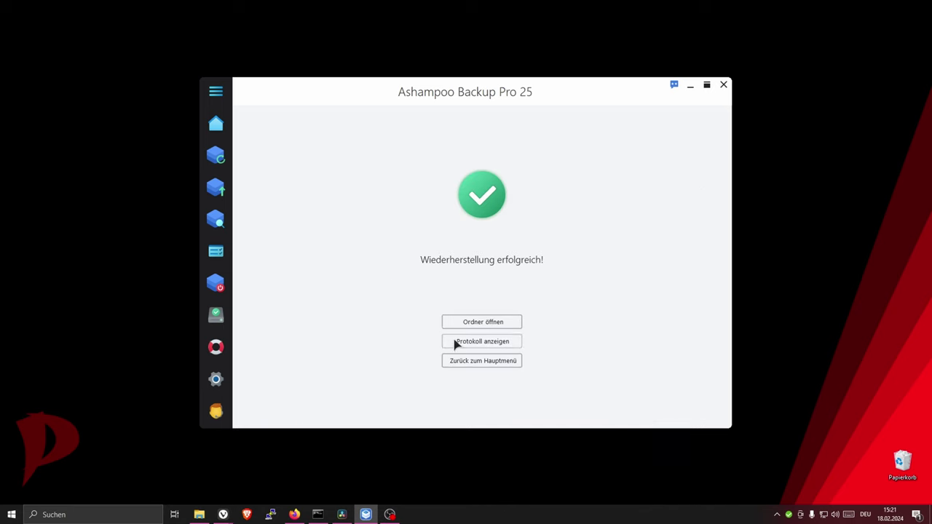
{"action": "left_click", "coordinate": [475, 327]}
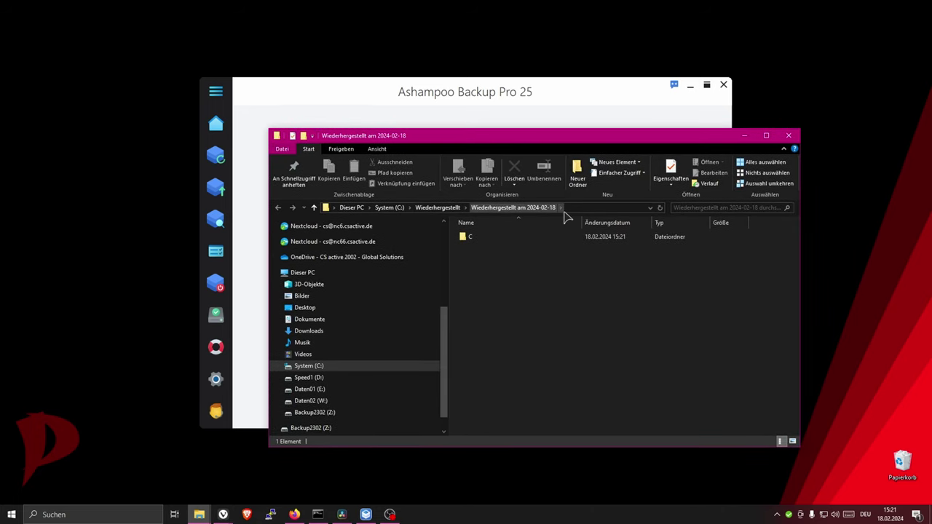
- Open the restored C folder down through Users and the user folder into Documents
{"action": "double_click", "coordinate": [493, 241]}
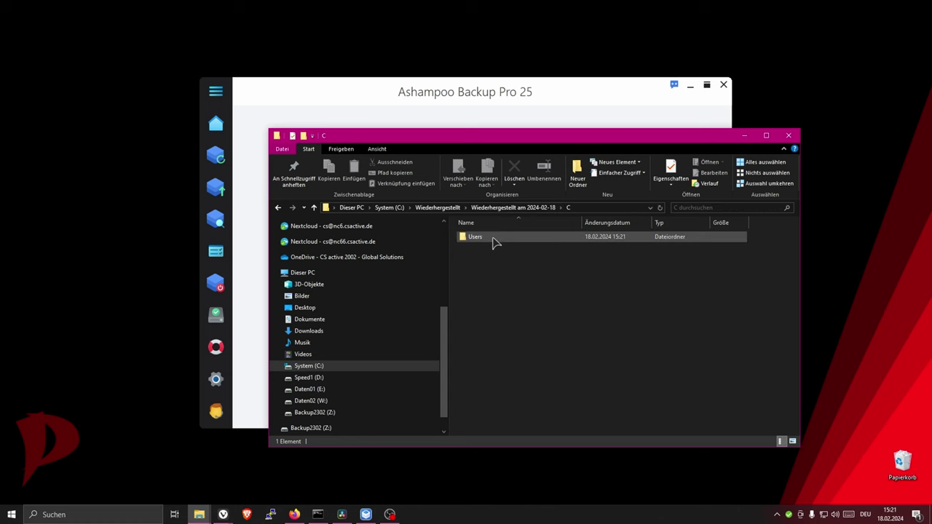
{"action": "left_click", "coordinate": [491, 239]}
{"action": "double_click", "coordinate": [472, 243]}
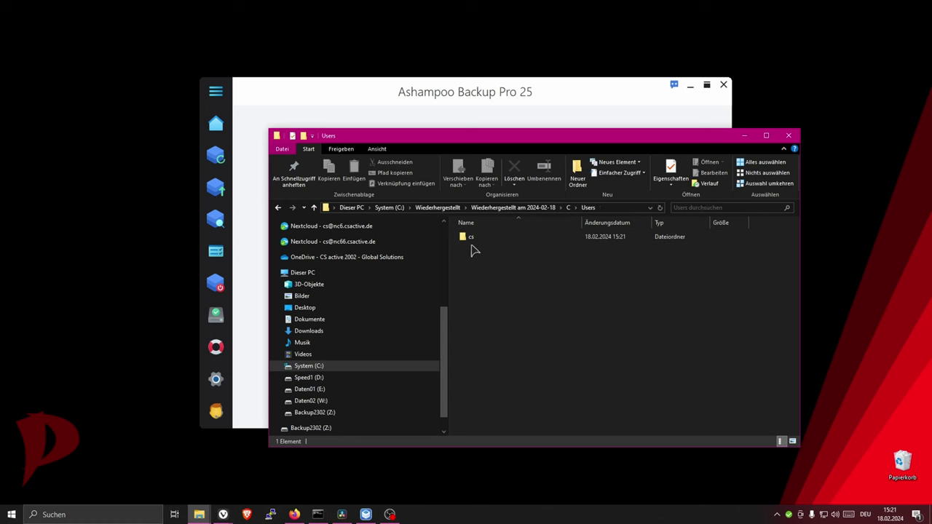
{"action": "left_click", "coordinate": [472, 243]}
{"action": "double_click", "coordinate": [472, 240]}
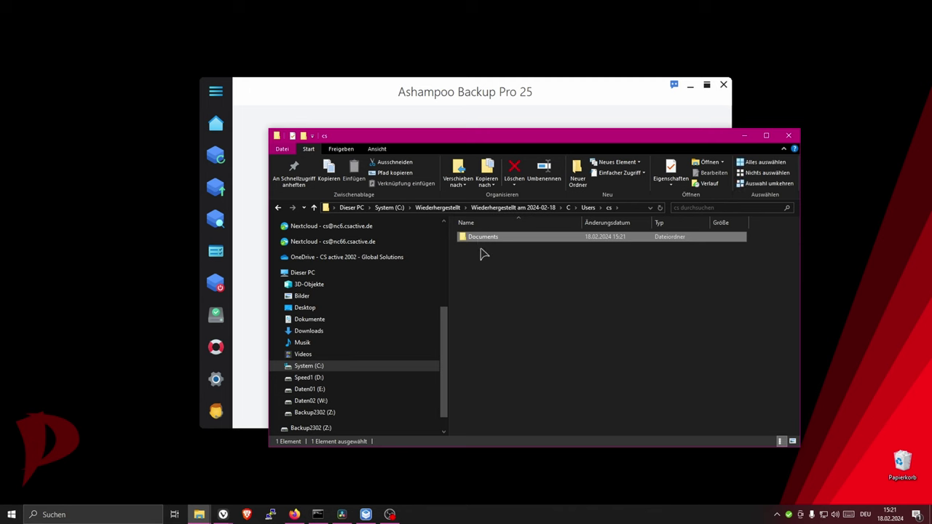
{"action": "double_click", "coordinate": [479, 241]}
- Drill into Zeta Producer 16 > Projects > Neue Homepage > output > media, then minimize Explorer
{"action": "left_click", "coordinate": [481, 245]}
{"action": "double_click", "coordinate": [479, 241]}
{"action": "double_click", "coordinate": [479, 237]}
{"action": "double_click", "coordinate": [480, 238]}
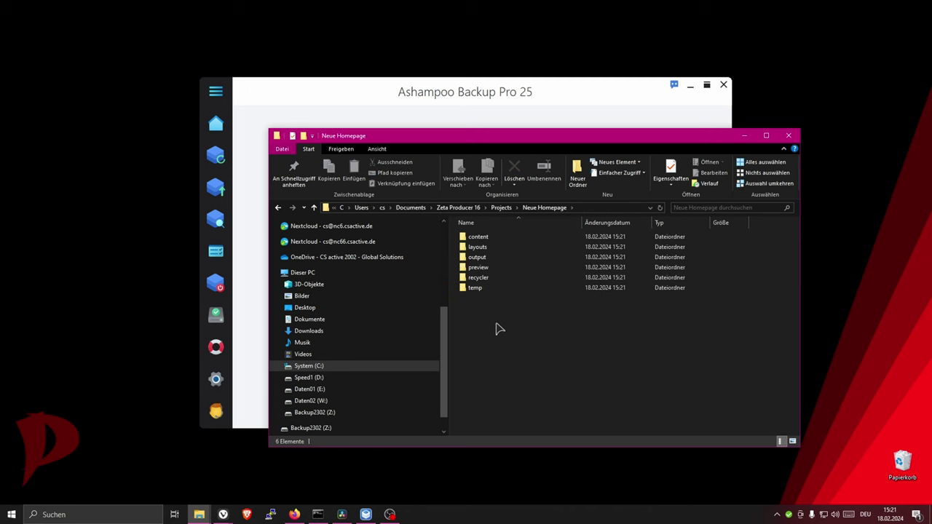
{"action": "double_click", "coordinate": [473, 258]}
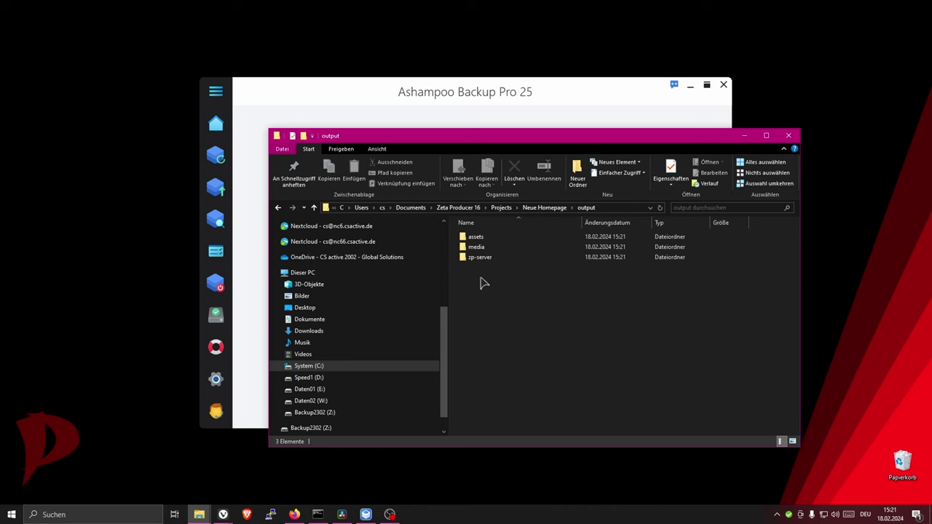
{"action": "double_click", "coordinate": [477, 247]}
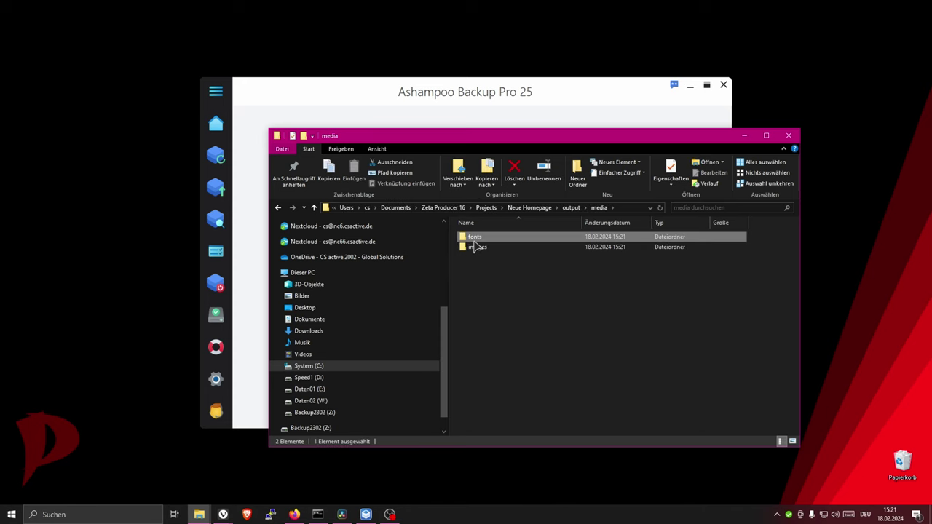
{"action": "left_click", "coordinate": [744, 136]}
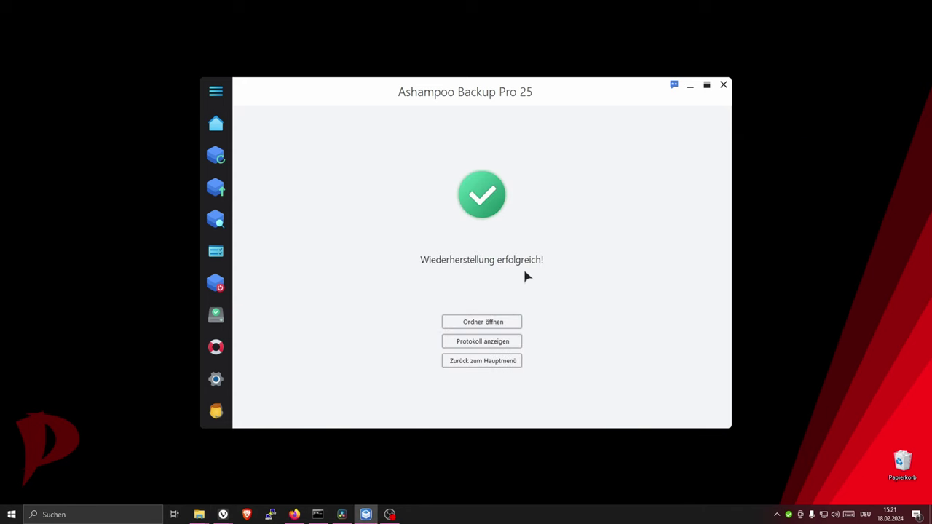
- Start a new restore, pick the CS-Pauli-23 backup, and continue to the restore-type choice
{"action": "left_click", "coordinate": [233, 191]}
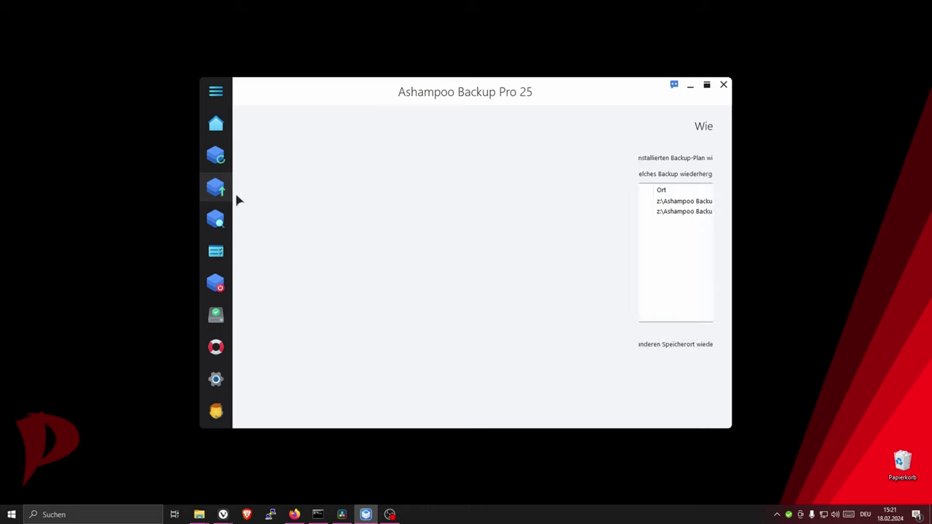
{"action": "left_click", "coordinate": [302, 204]}
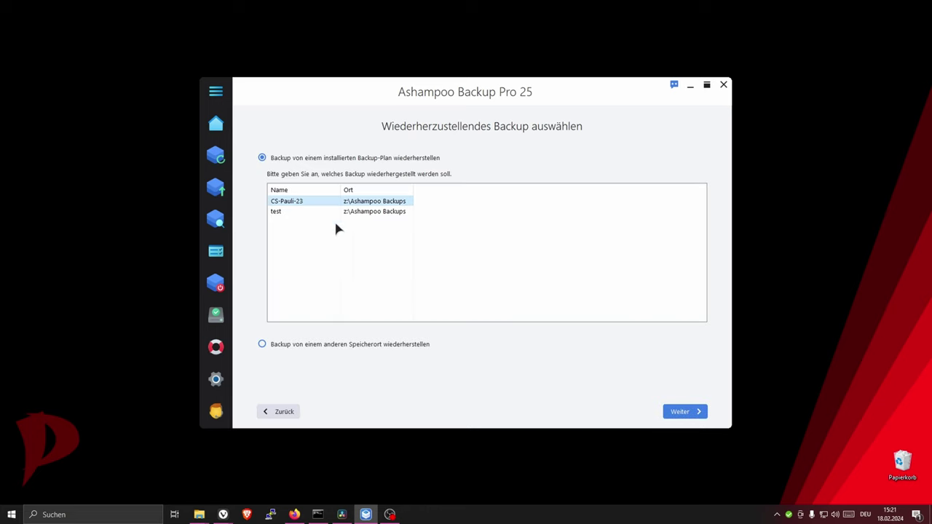
{"action": "left_click", "coordinate": [702, 413]}
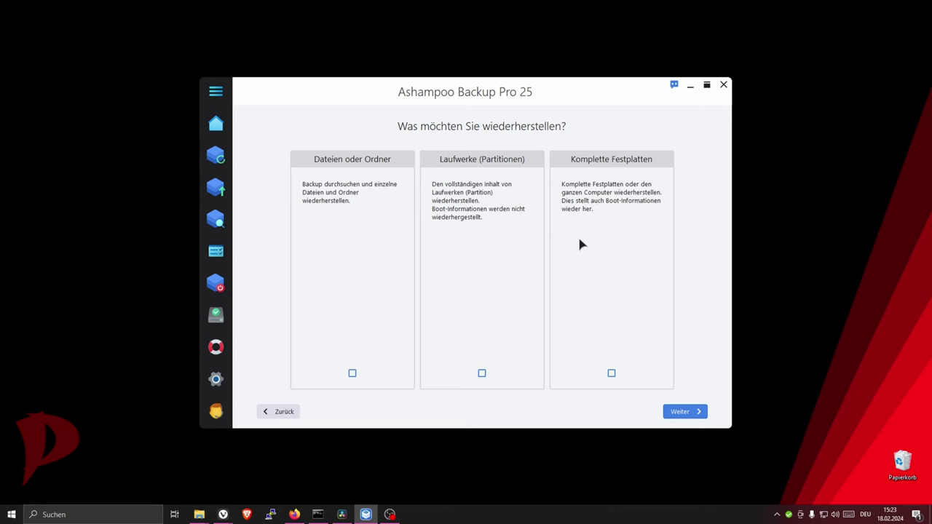
- Choose a drives (partitions) restore using the 18.02.2024 11:29 backup version
{"action": "left_click", "coordinate": [482, 374]}
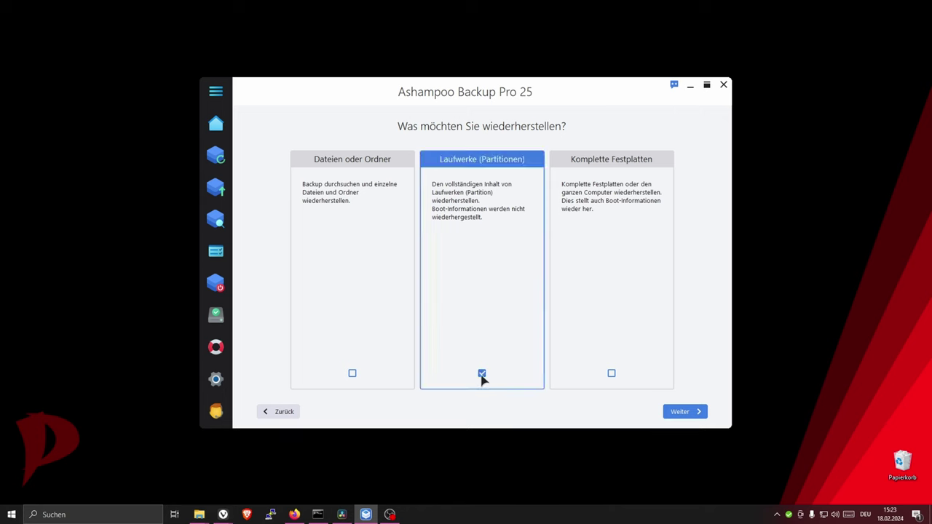
{"action": "left_click", "coordinate": [683, 412]}
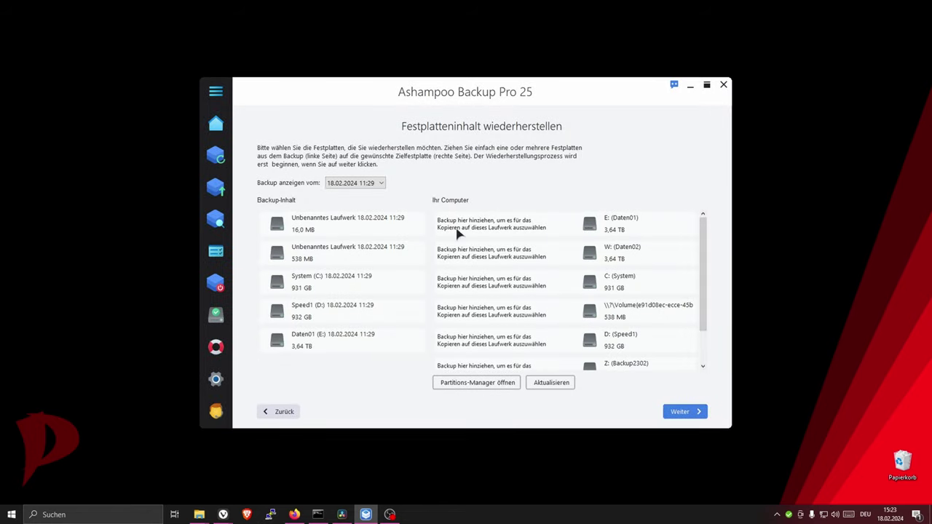
{"action": "left_click", "coordinate": [355, 184]}
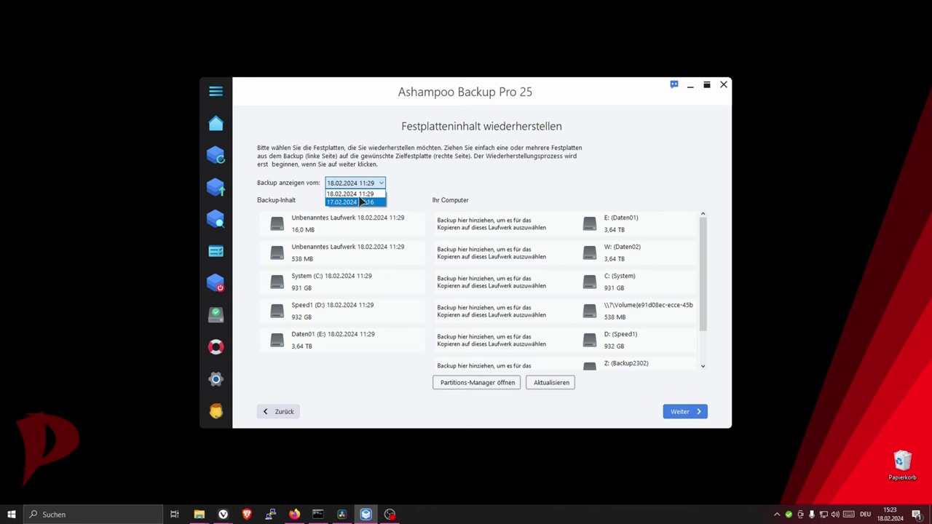
{"action": "left_click", "coordinate": [430, 182]}
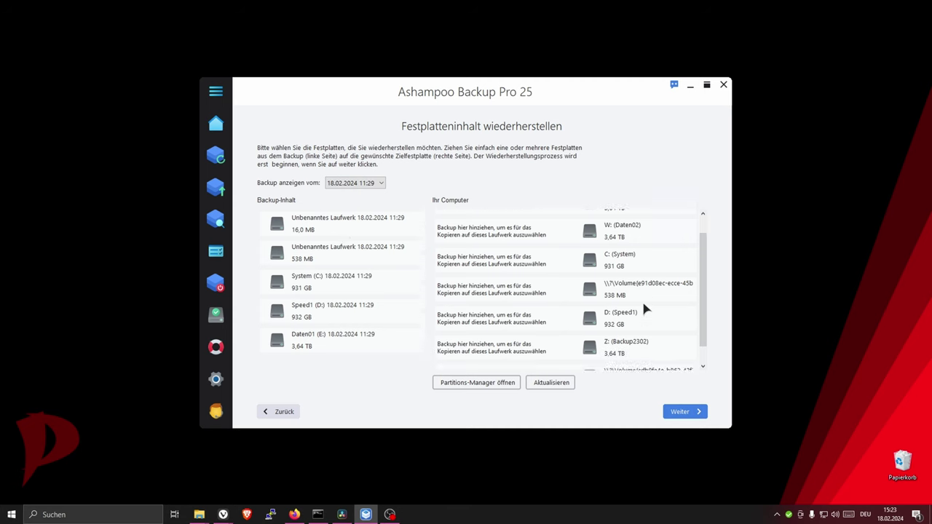
- Assign the System (C:) backup to drive C: and decline the resulting warning with Nein
{"action": "scroll", "coordinate": [644, 307], "scroll_direction": "down", "scroll_amount": 2}
{"action": "scroll", "coordinate": [644, 308], "scroll_direction": "up", "scroll_amount": 2}
{"action": "scroll", "coordinate": [590, 275], "scroll_direction": "down", "scroll_amount": 1}
{"action": "scroll", "coordinate": [587, 274], "scroll_direction": "up", "scroll_amount": 1}
{"action": "scroll", "coordinate": [459, 279], "scroll_direction": "down", "scroll_amount": 1}
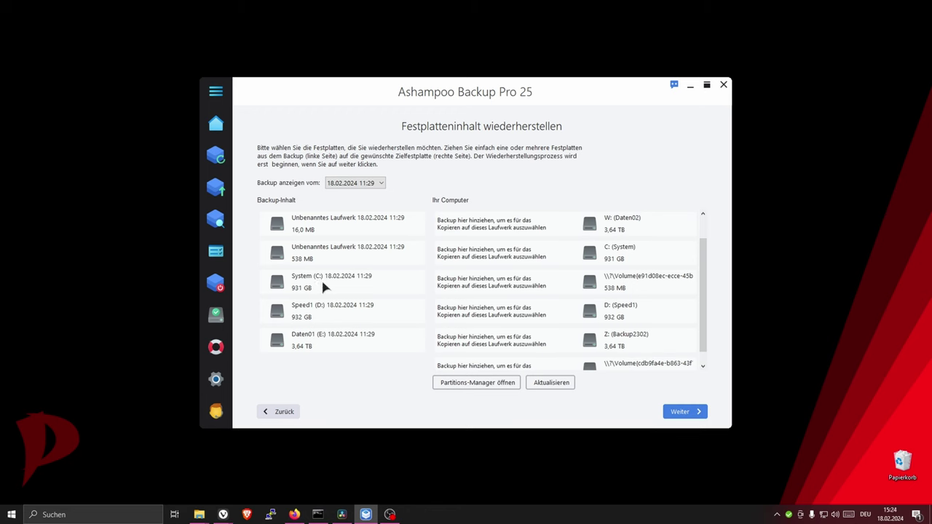
{"action": "left_click_drag", "start_coordinate": [319, 280], "coordinate": [656, 253]}
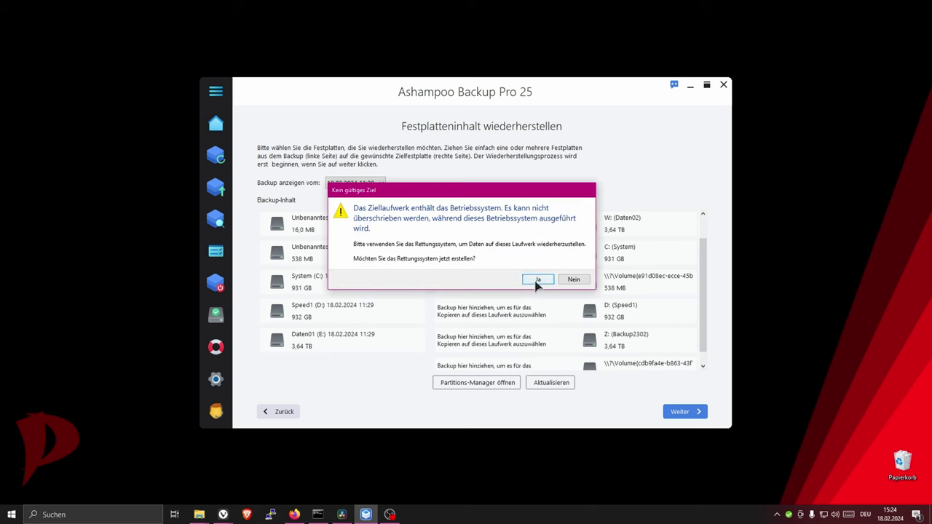
{"action": "left_click", "coordinate": [575, 279]}
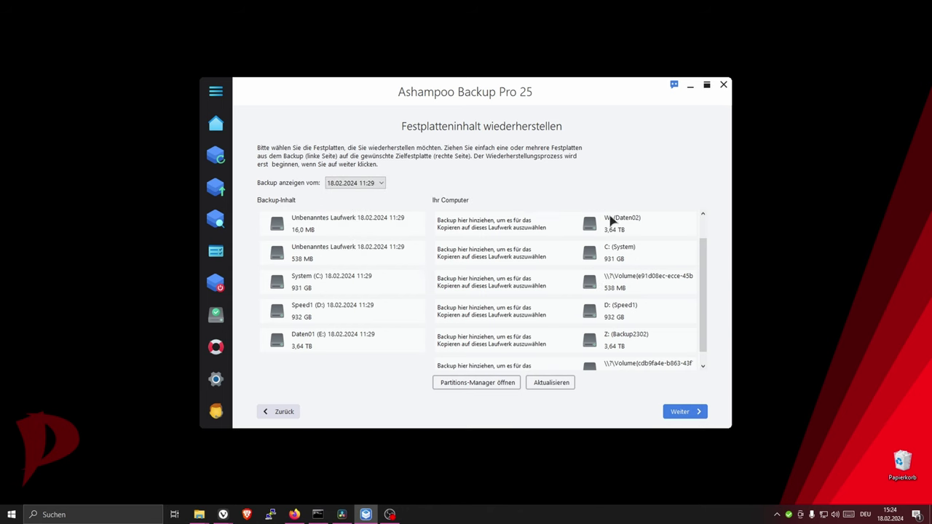
- Assign Speed1 (D:) to drive D:, decline the overwrite, and return to the backup plans overview
{"action": "left_click_drag", "start_coordinate": [318, 312], "coordinate": [533, 313]}
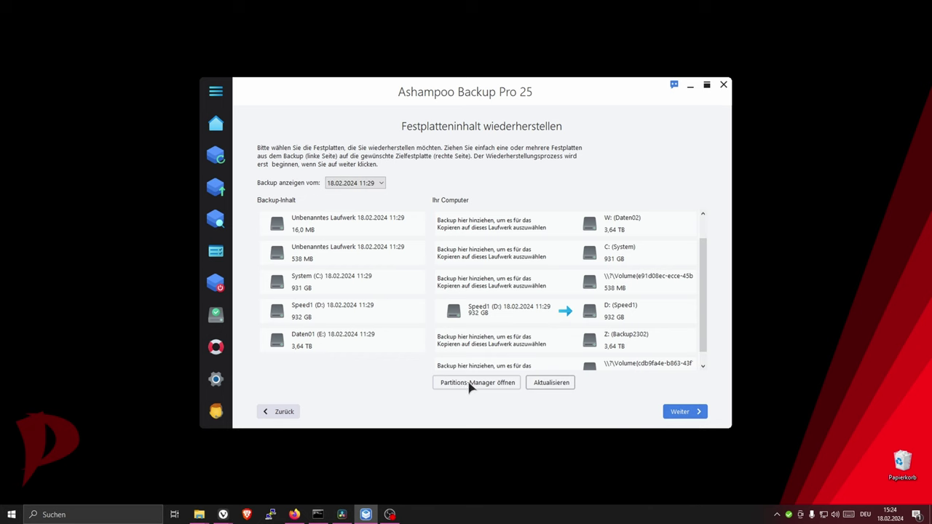
{"action": "left_click", "coordinate": [673, 414]}
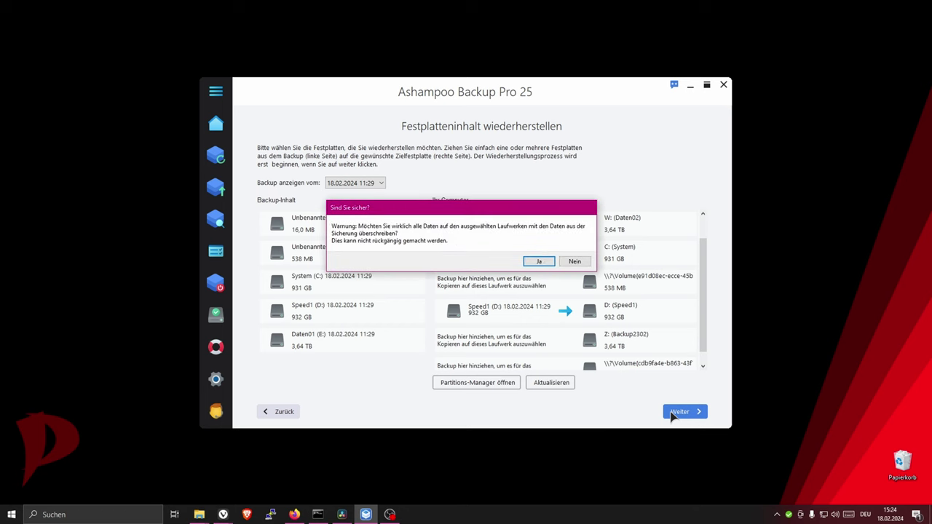
{"action": "left_click", "coordinate": [571, 262]}
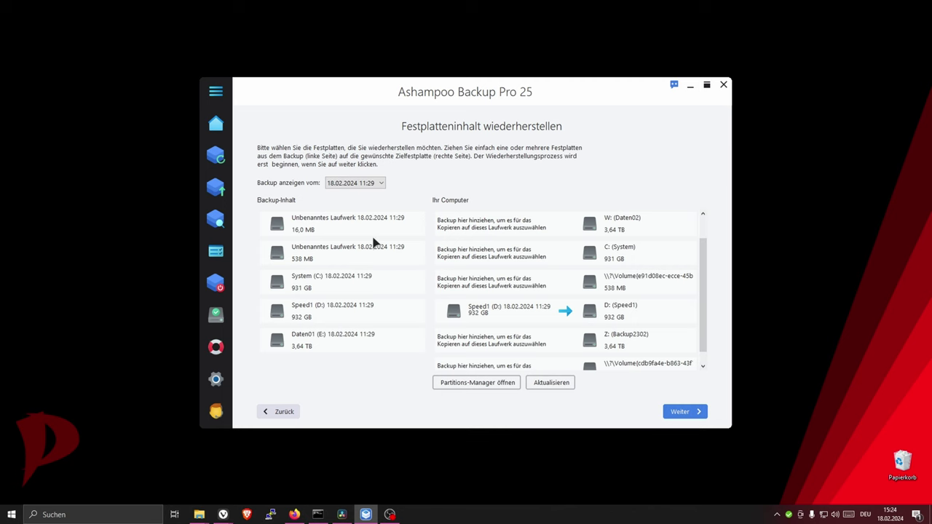
{"action": "left_click", "coordinate": [282, 413]}
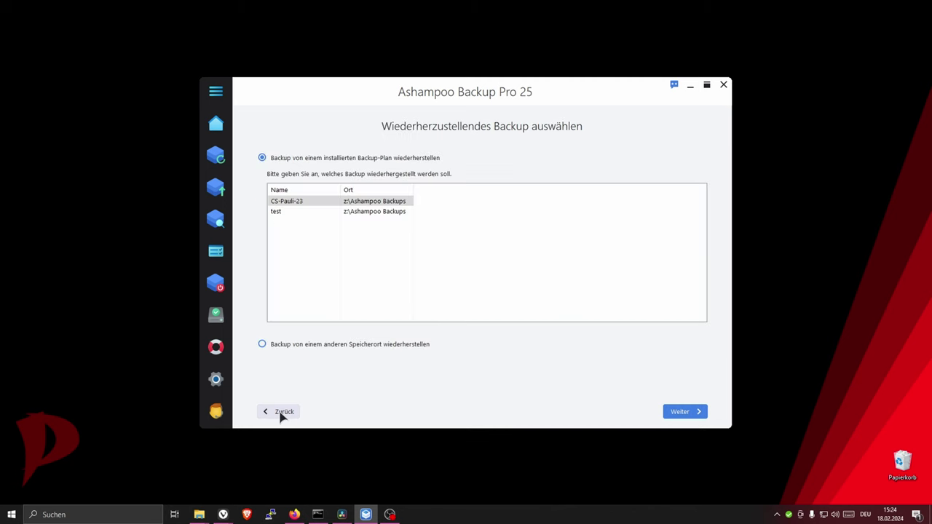
{"action": "left_click", "coordinate": [283, 413]}
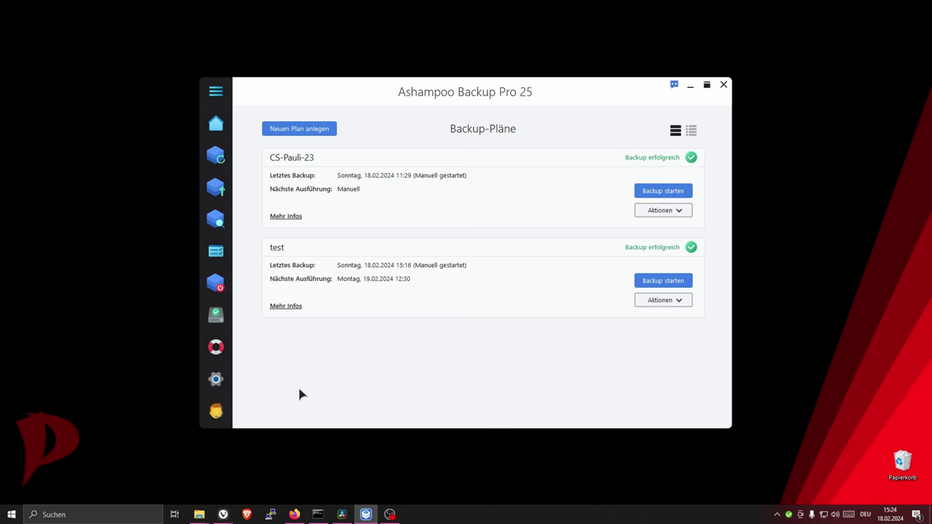